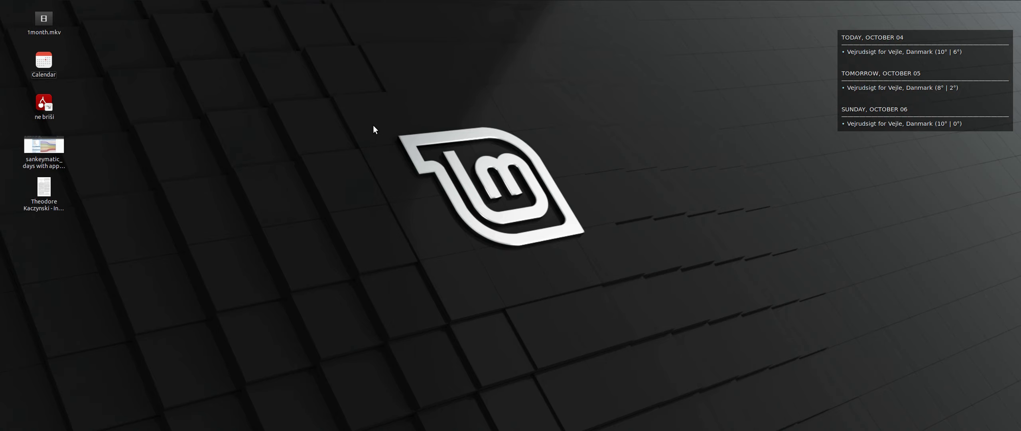
Step: Launch Scribus from the Graphics menu and create a blank single-page document with default settings
{"action": "key", "text": "super"}
{"action": "mouse_move", "coordinate": [56, 89]}
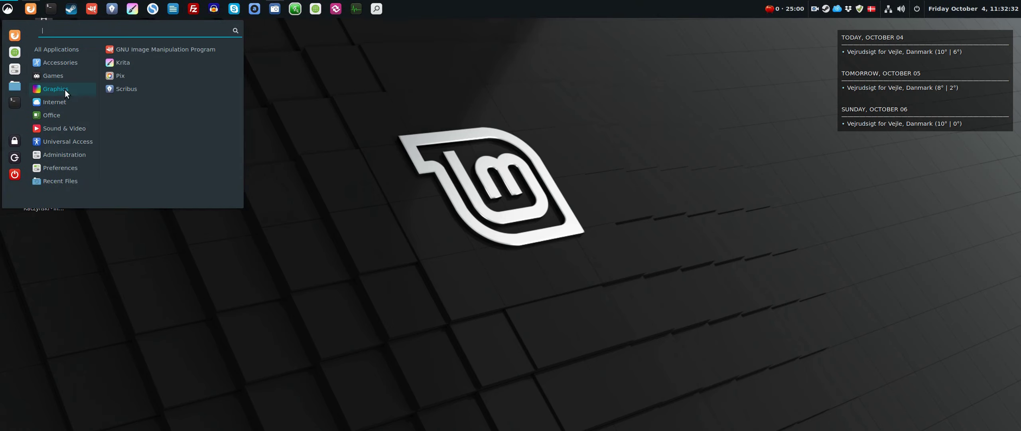
{"action": "left_click", "coordinate": [137, 88]}
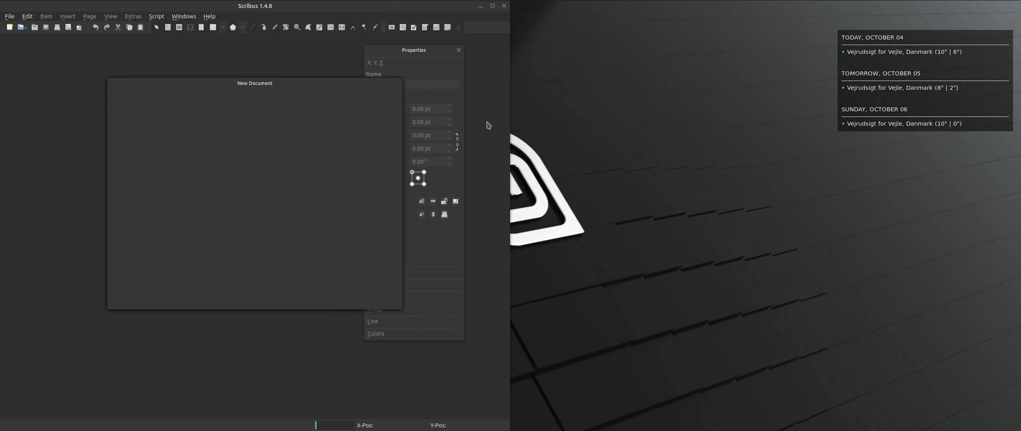
{"action": "left_click", "coordinate": [361, 304]}
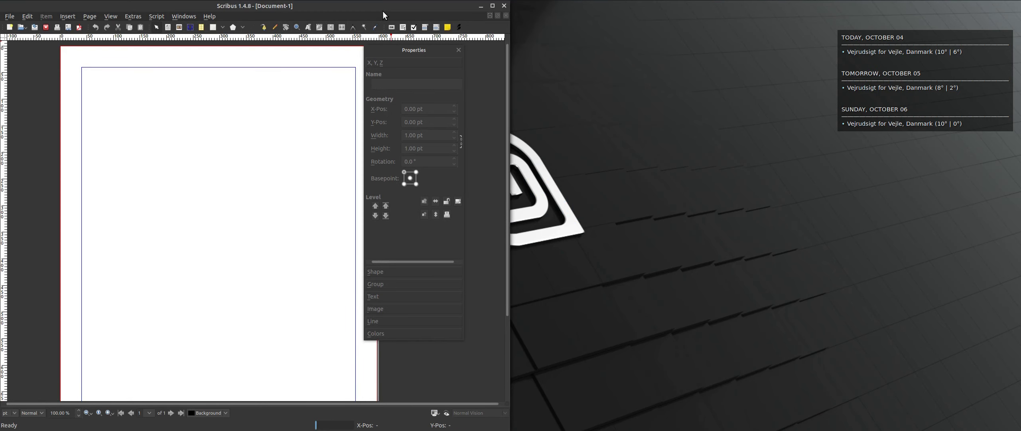
Step: Move the Scribus window to the right and place the Properties panel beside the page
{"action": "left_click_drag", "start_coordinate": [383, 11], "coordinate": [483, 11]}
{"action": "left_click_drag", "start_coordinate": [460, 55], "coordinate": [539, 57]}
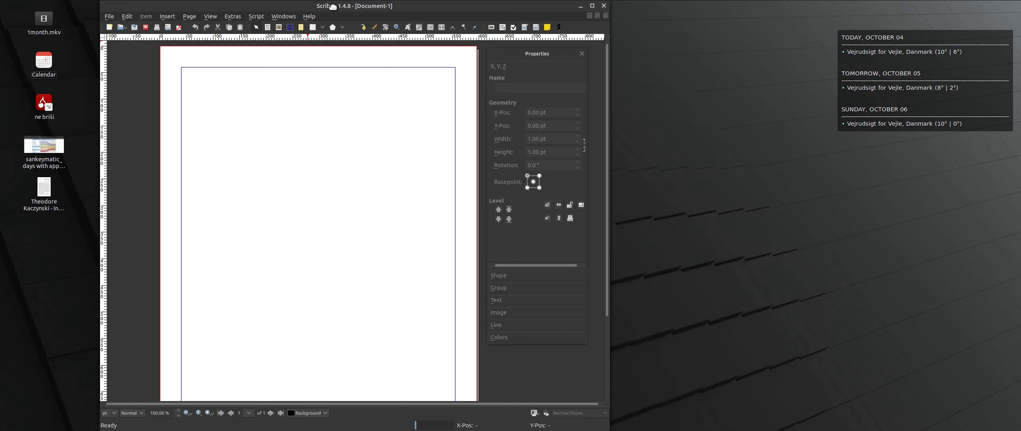
{"action": "left_click_drag", "start_coordinate": [335, 7], "coordinate": [333, 7]}
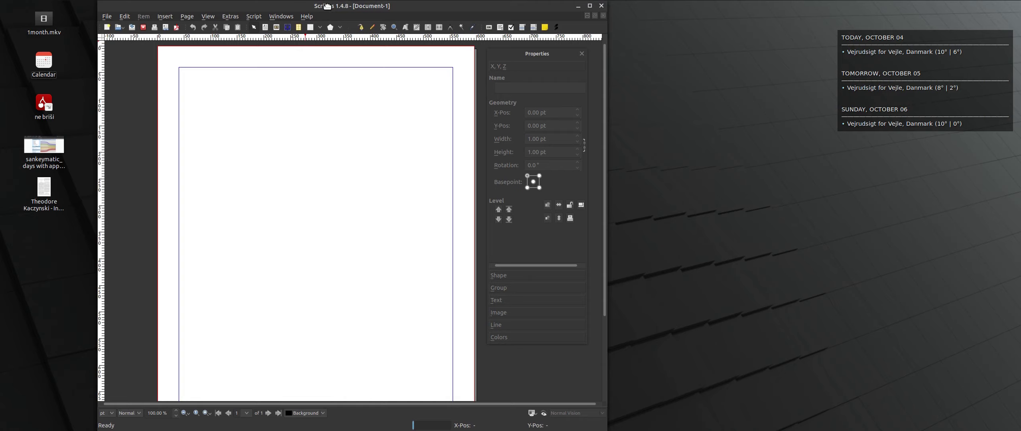
{"action": "left_click_drag", "start_coordinate": [329, 7], "coordinate": [330, 8]}
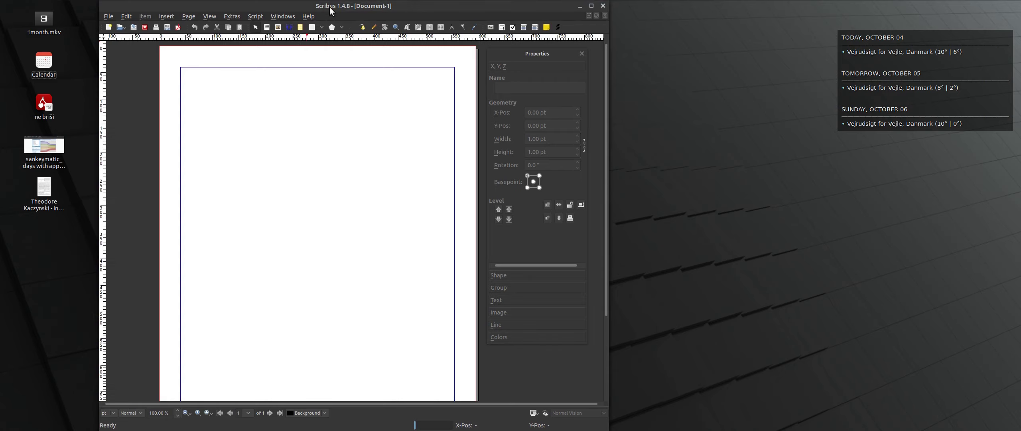
{"action": "left_click_drag", "start_coordinate": [330, 7], "coordinate": [330, 8]}
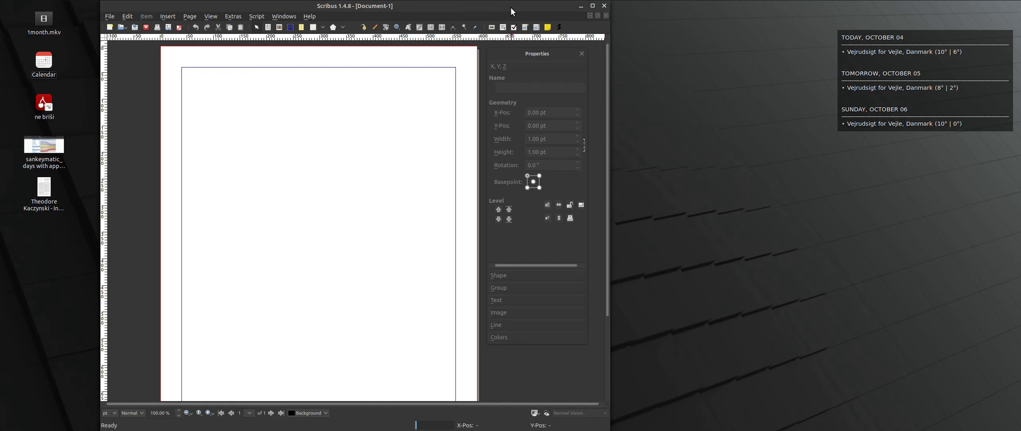
{"action": "key", "text": "super"}
Step: Launch GIMP from a menu search for 'gimp' and create a new 1920×1080 white image
{"action": "type", "text": "gimp"}
{"action": "left_click", "coordinate": [165, 48]}
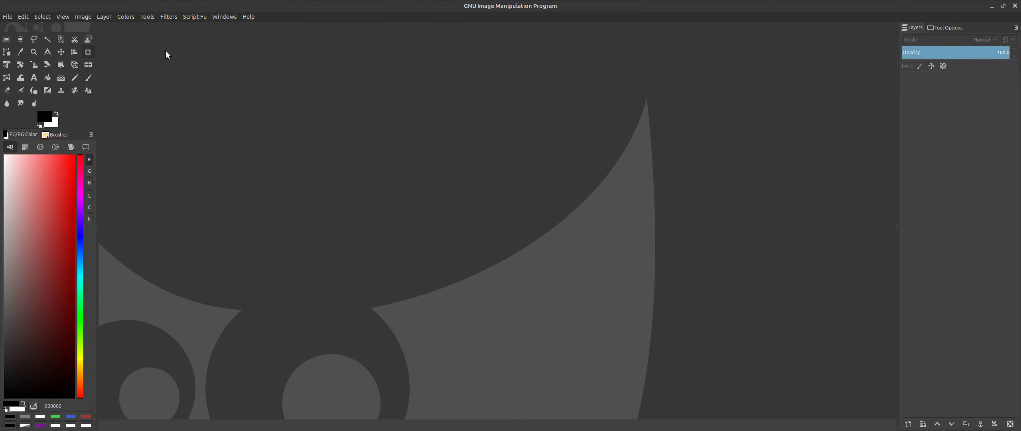
{"action": "key", "text": "ctrl+n"}
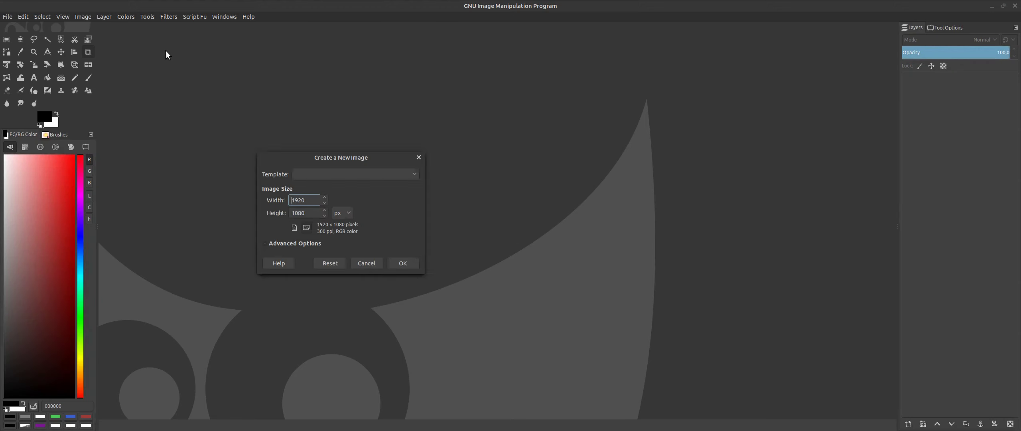
{"action": "key", "text": "Return"}
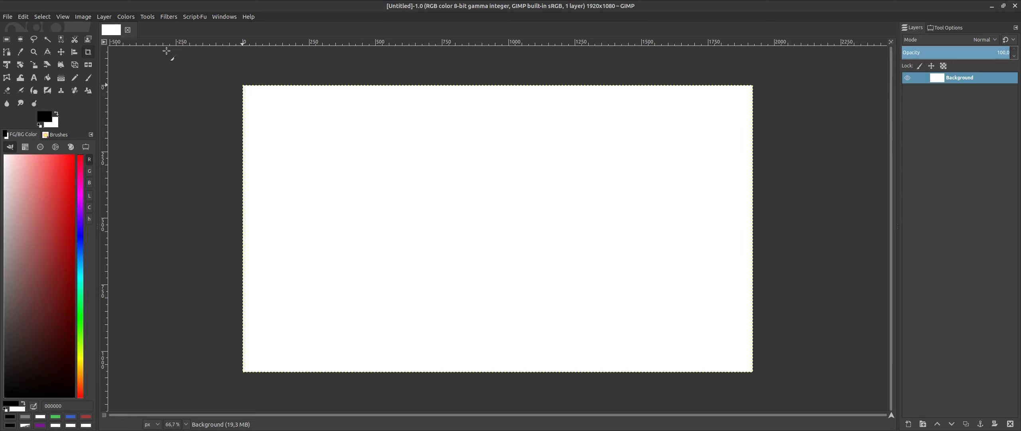
{"action": "left_click", "coordinate": [60, 17]}
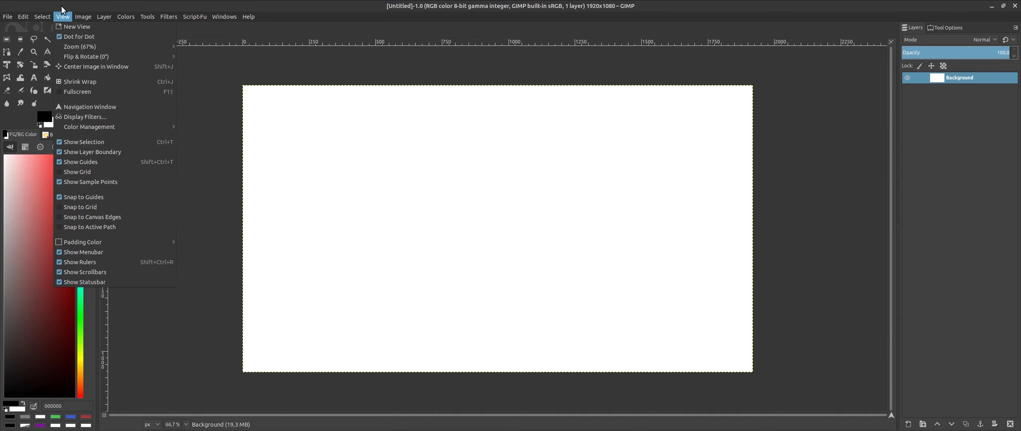
{"action": "left_click", "coordinate": [61, 6]}
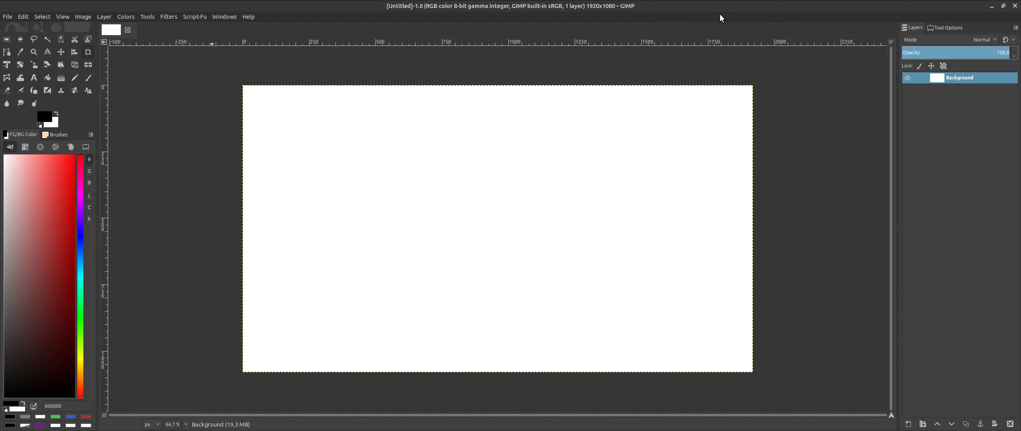
Step: Close GIMP, launch Krita maximized, and create a new 1280×720 document
{"action": "left_click", "coordinate": [1014, 7]}
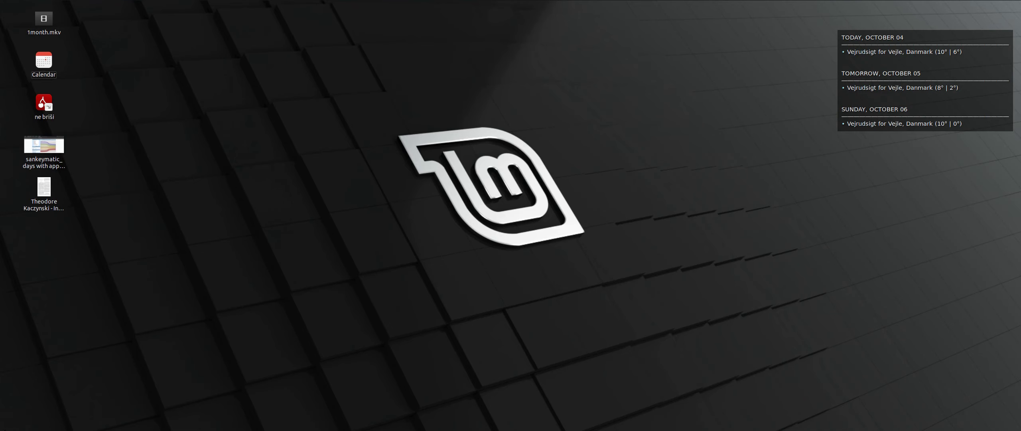
{"action": "left_click", "coordinate": [7, 8]}
{"action": "mouse_move", "coordinate": [60, 91]}
{"action": "left_click", "coordinate": [140, 62]}
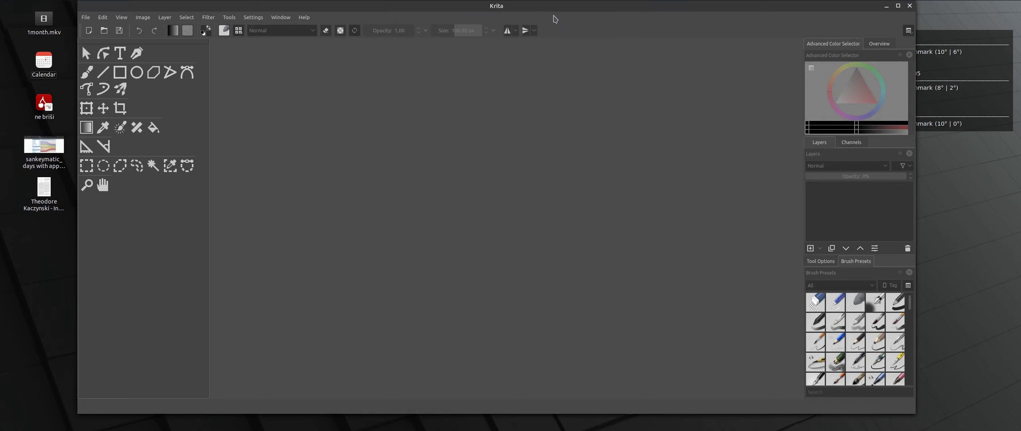
{"action": "double_click", "coordinate": [548, 9]}
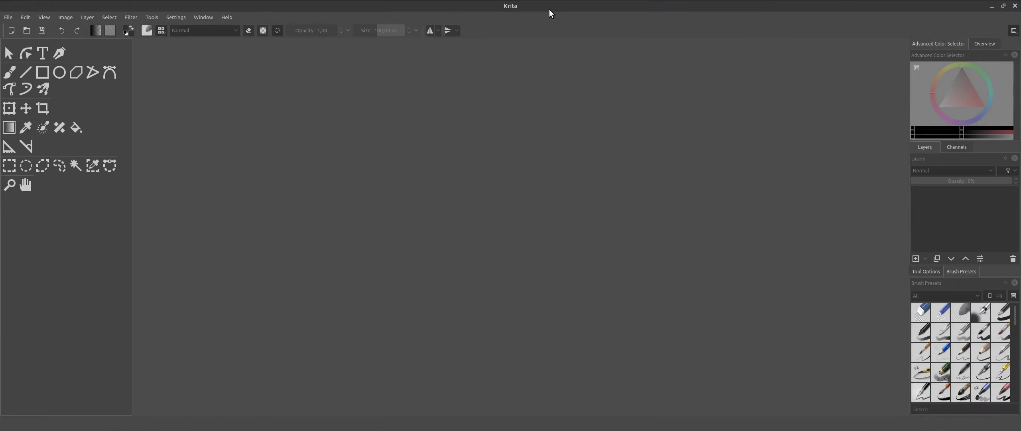
{"action": "key", "text": "ctrl+n"}
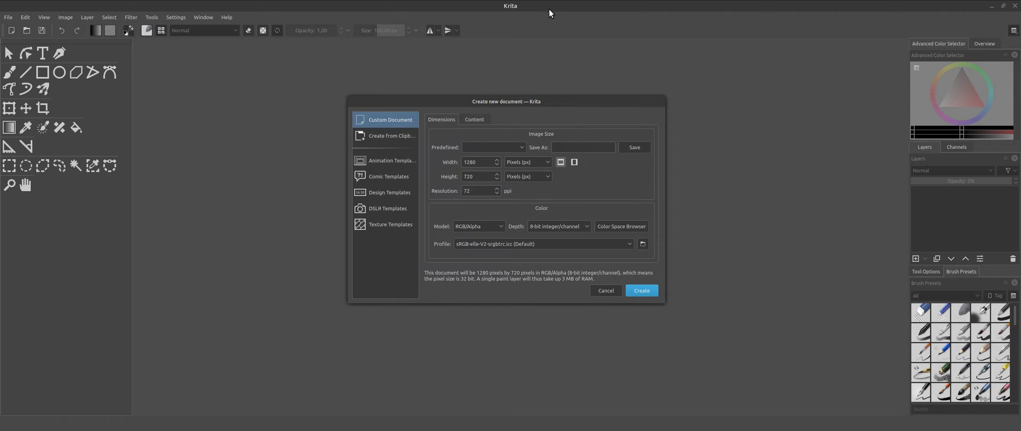
{"action": "key", "text": "Return"}
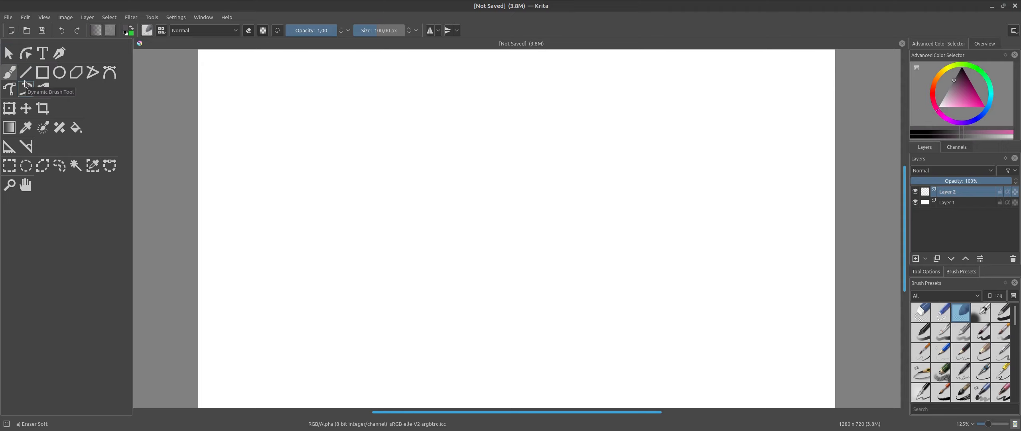
Step: Paint a soft grey J-shaped stroke mid-canvas and fill in its notch
{"action": "mouse_move", "coordinate": [570, 139]}
{"action": "left_mouse_down"}
{"action": "mouse_move", "coordinate": [570, 180]}
{"action": "mouse_move", "coordinate": [531, 244]}
{"action": "mouse_move", "coordinate": [464, 213]}
{"action": "mouse_move", "coordinate": [481, 193]}
{"action": "mouse_move", "coordinate": [496, 221]}
{"action": "mouse_move", "coordinate": [472, 209]}
{"action": "mouse_move", "coordinate": [486, 225]}
{"action": "mouse_move", "coordinate": [482, 199]}
{"action": "mouse_move", "coordinate": [488, 212]}
{"action": "mouse_move", "coordinate": [493, 197]}
{"action": "mouse_move", "coordinate": [479, 239]}
{"action": "mouse_move", "coordinate": [488, 195]}
{"action": "mouse_move", "coordinate": [506, 225]}
{"action": "mouse_move", "coordinate": [467, 207]}
{"action": "mouse_move", "coordinate": [507, 195]}
{"action": "mouse_move", "coordinate": [489, 233]}
{"action": "mouse_move", "coordinate": [515, 231]}
{"action": "mouse_move", "coordinate": [549, 203]}
{"action": "mouse_move", "coordinate": [562, 91]}
{"action": "mouse_move", "coordinate": [570, 152]}
{"action": "mouse_move", "coordinate": [553, 236]}
{"action": "mouse_move", "coordinate": [464, 243]}
{"action": "mouse_move", "coordinate": [553, 233]}
{"action": "mouse_move", "coordinate": [505, 258]}
{"action": "mouse_move", "coordinate": [433, 221]}
{"action": "mouse_move", "coordinate": [485, 182]}
{"action": "mouse_move", "coordinate": [507, 228]}
{"action": "mouse_move", "coordinate": [433, 224]}
{"action": "mouse_move", "coordinate": [458, 203]}
{"action": "mouse_move", "coordinate": [474, 253]}
{"action": "mouse_move", "coordinate": [442, 241]}
{"action": "mouse_move", "coordinate": [510, 271]}
{"action": "mouse_move", "coordinate": [588, 219]}
{"action": "mouse_move", "coordinate": [593, 174]}
{"action": "mouse_move", "coordinate": [563, 243]}
{"action": "mouse_move", "coordinate": [585, 211]}
{"action": "mouse_move", "coordinate": [581, 103]}
{"action": "mouse_move", "coordinate": [593, 164]}
{"action": "mouse_move", "coordinate": [583, 147]}
{"action": "left_mouse_up"}
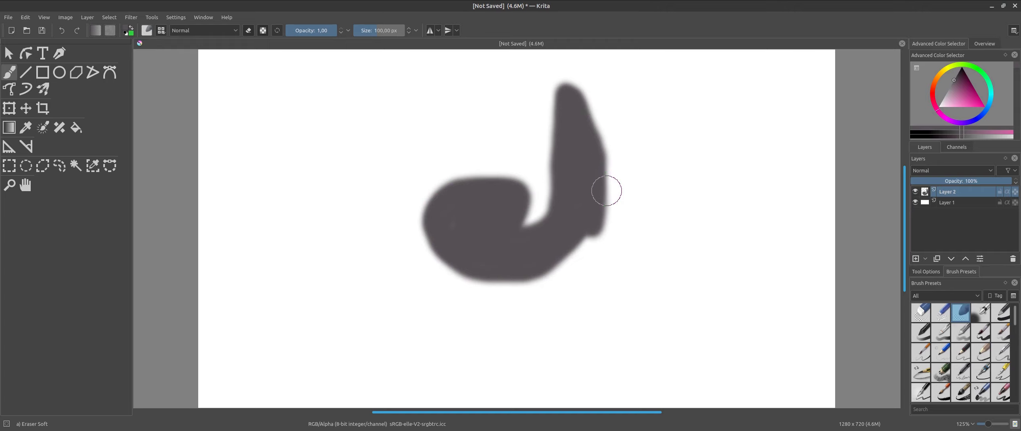
{"action": "mouse_move", "coordinate": [505, 194]}
{"action": "left_mouse_down"}
{"action": "mouse_move", "coordinate": [536, 218]}
{"action": "mouse_move", "coordinate": [547, 207]}
{"action": "mouse_move", "coordinate": [488, 217]}
{"action": "mouse_move", "coordinate": [519, 194]}
{"action": "mouse_move", "coordinate": [563, 187]}
{"action": "mouse_move", "coordinate": [515, 205]}
{"action": "mouse_move", "coordinate": [486, 189]}
{"action": "mouse_move", "coordinate": [538, 190]}
{"action": "mouse_move", "coordinate": [561, 164]}
{"action": "mouse_move", "coordinate": [583, 219]}
{"action": "mouse_move", "coordinate": [561, 77]}
{"action": "mouse_move", "coordinate": [558, 187]}
{"action": "mouse_move", "coordinate": [411, 227]}
{"action": "mouse_move", "coordinate": [297, 159]}
{"action": "mouse_move", "coordinate": [474, 205]}
{"action": "mouse_move", "coordinate": [347, 202]}
{"action": "mouse_move", "coordinate": [407, 224]}
{"action": "mouse_move", "coordinate": [490, 228]}
{"action": "mouse_move", "coordinate": [221, 118]}
{"action": "mouse_move", "coordinate": [336, 191]}
{"action": "mouse_move", "coordinate": [210, 103]}
{"action": "mouse_move", "coordinate": [449, 226]}
{"action": "left_mouse_up"}
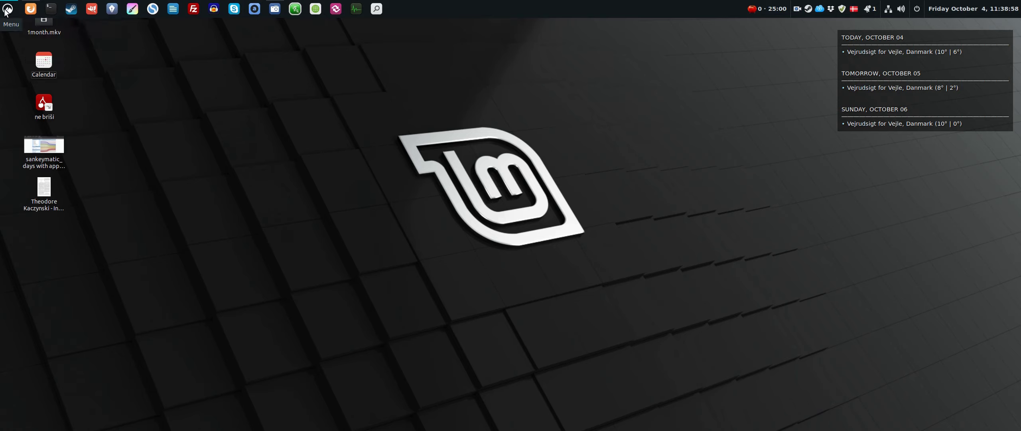
Step: Launch AisleRiot Solitaire and move the Klondike window up and to the right
{"action": "left_click", "coordinate": [6, 12]}
{"action": "mouse_move", "coordinate": [63, 89]}
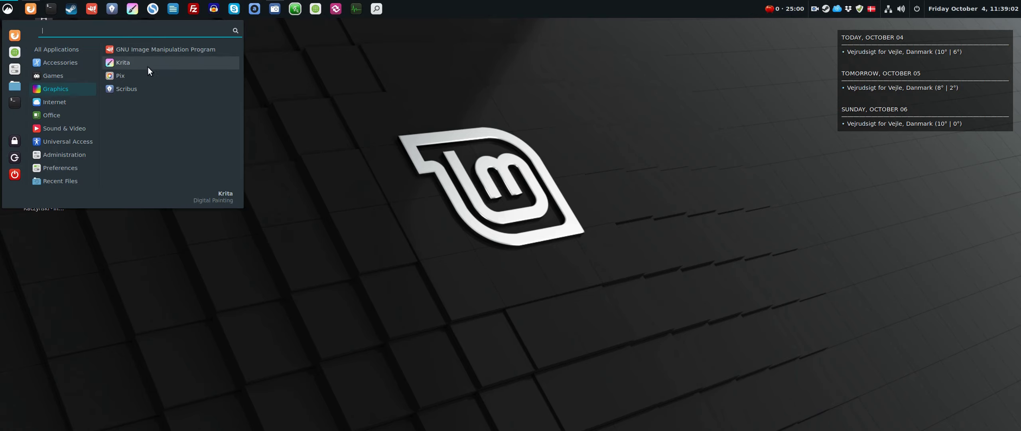
{"action": "mouse_move", "coordinate": [63, 75]}
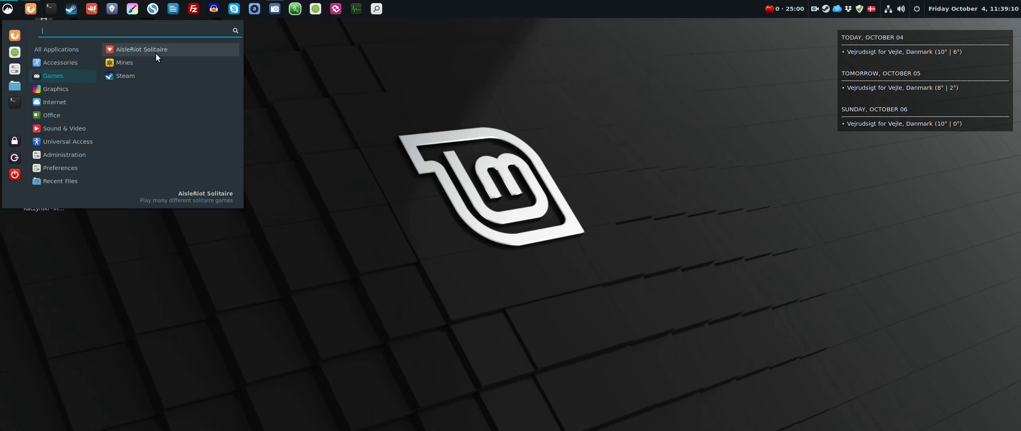
{"action": "left_click", "coordinate": [126, 51]}
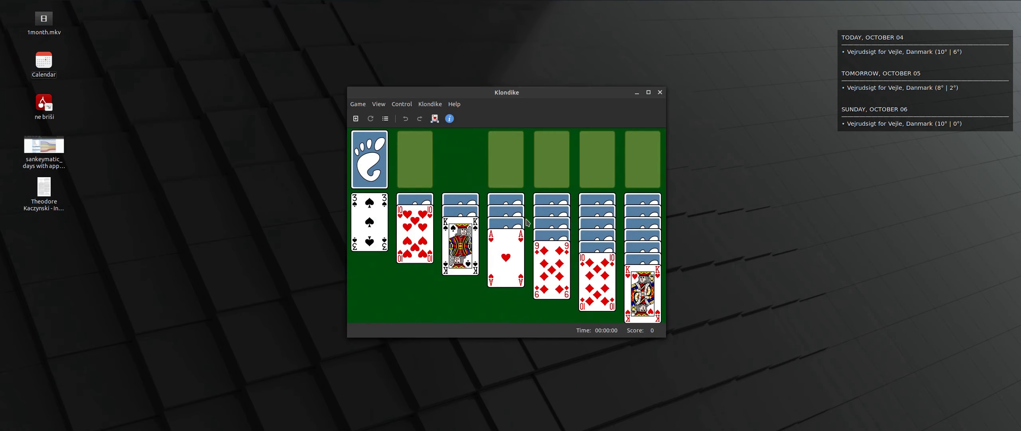
{"action": "left_click_drag", "start_coordinate": [498, 95], "coordinate": [512, 69]}
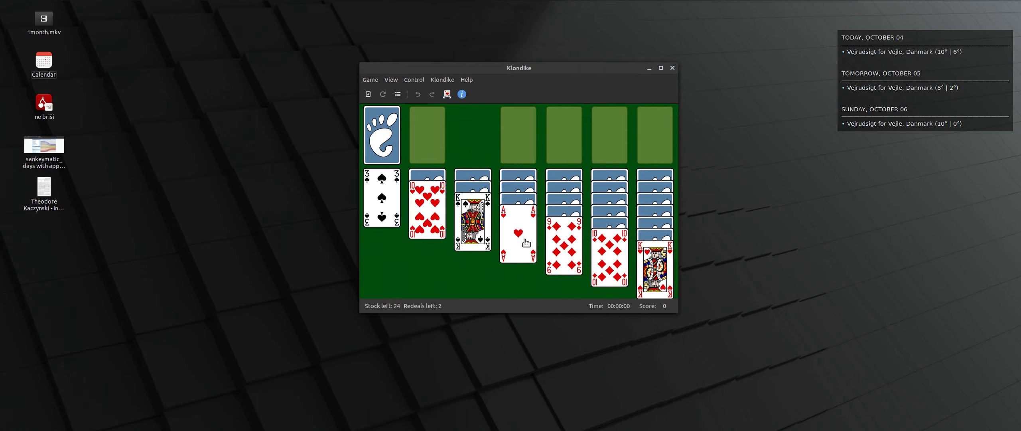
{"action": "left_click_drag", "start_coordinate": [507, 65], "coordinate": [517, 50]}
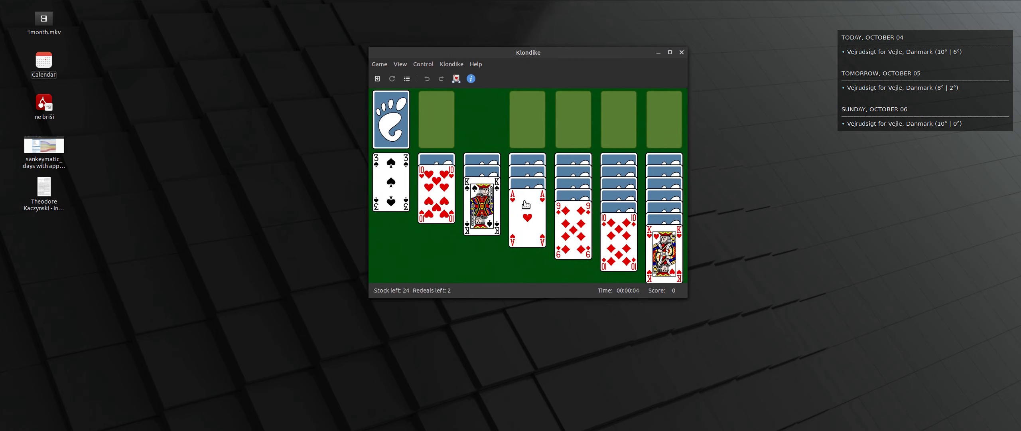
Step: Play Klondike moves: Ace of Hearts to foundation, both queens onto kings, 9♦ on 10♣, 3♠ on 4♦
{"action": "left_click_drag", "start_coordinate": [529, 230], "coordinate": [530, 149]}
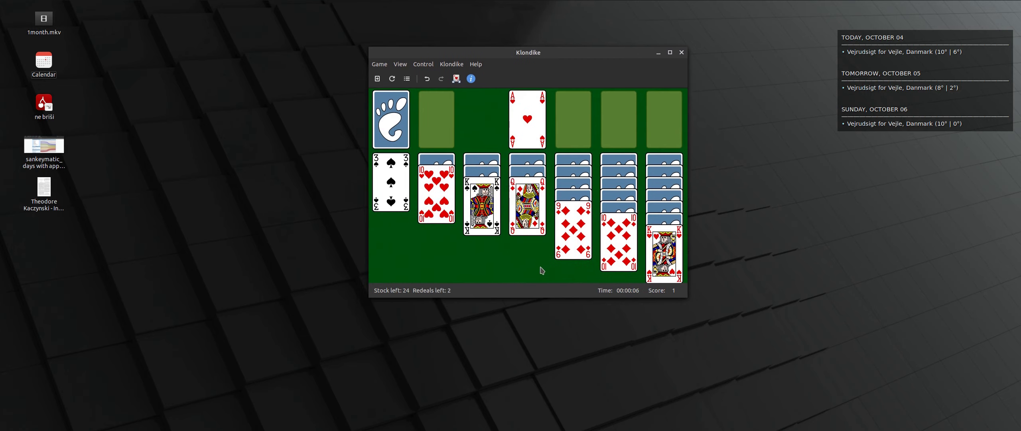
{"action": "left_click_drag", "start_coordinate": [524, 202], "coordinate": [490, 217]}
{"action": "left_click_drag", "start_coordinate": [526, 188], "coordinate": [663, 243]}
{"action": "left_click_drag", "start_coordinate": [572, 224], "coordinate": [532, 188]}
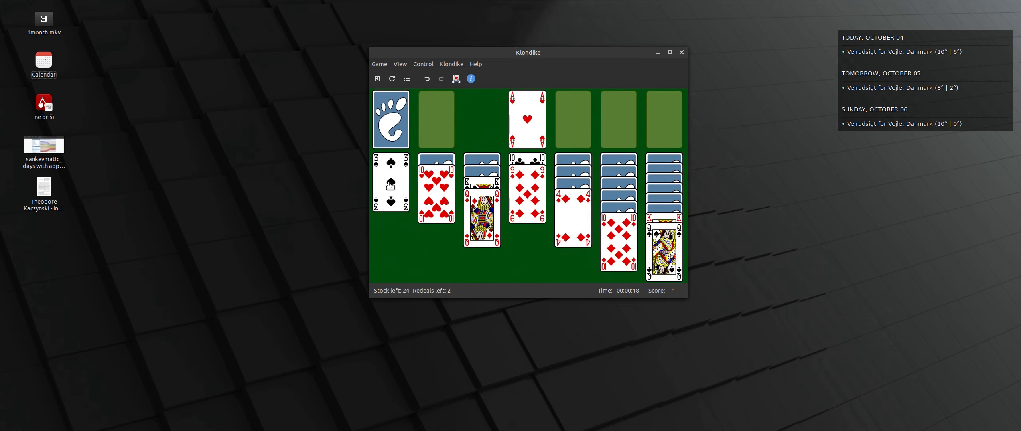
{"action": "left_click_drag", "start_coordinate": [389, 184], "coordinate": [578, 224]}
{"action": "left_click_drag", "start_coordinate": [485, 182], "coordinate": [395, 188]}
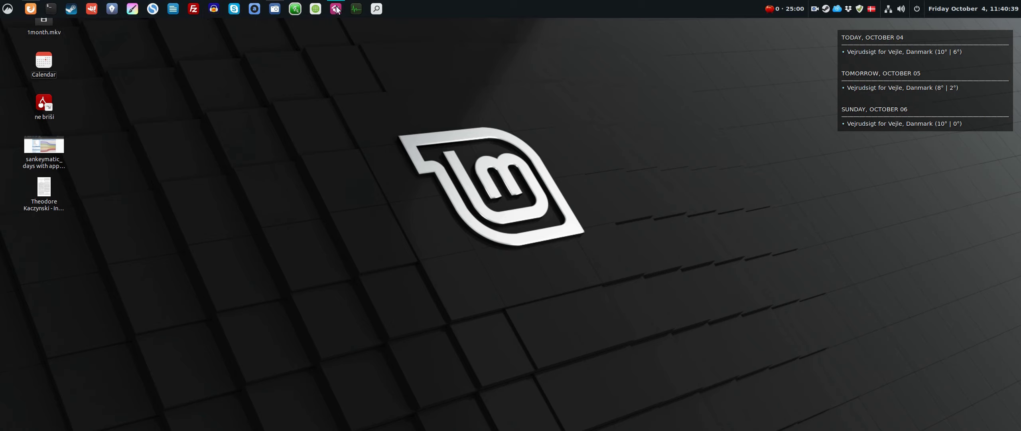
Step: Reveal the top panel to reach the applications Menu button
{"action": "mouse_move", "coordinate": [28, 8]}
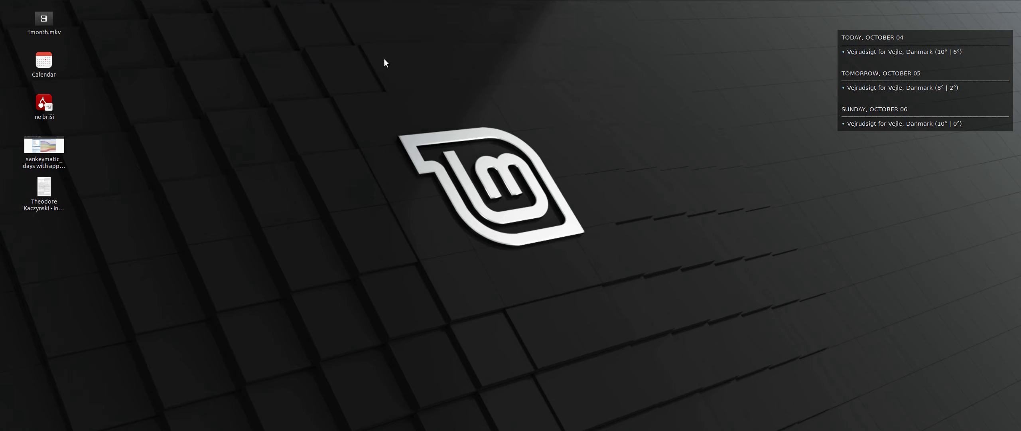
Step: Launch Mines, start an 8 × 8 game with 10 mines, clear an opening, and flag one mine
{"action": "left_click", "coordinate": [7, 9]}
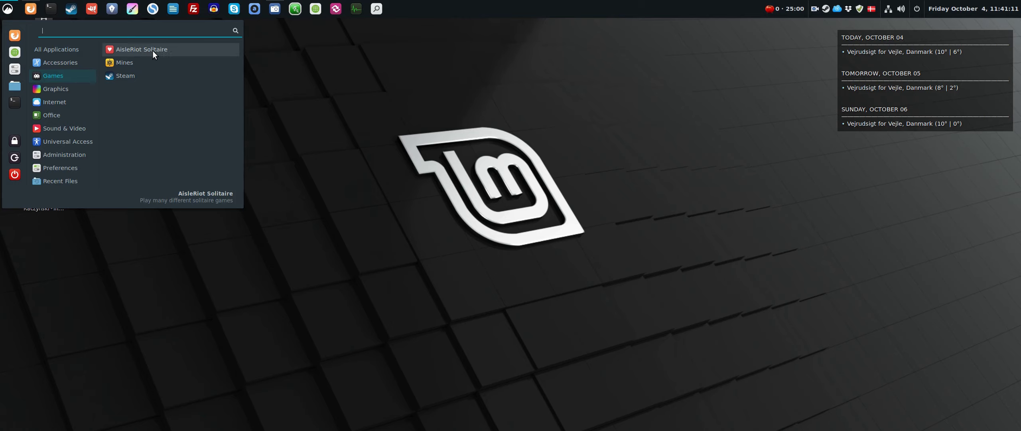
{"action": "left_click", "coordinate": [142, 63]}
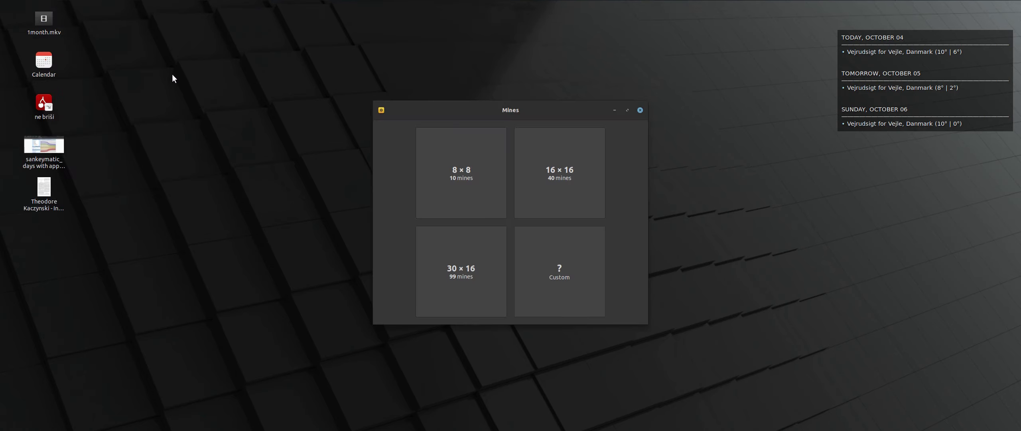
{"action": "left_click", "coordinate": [427, 198]}
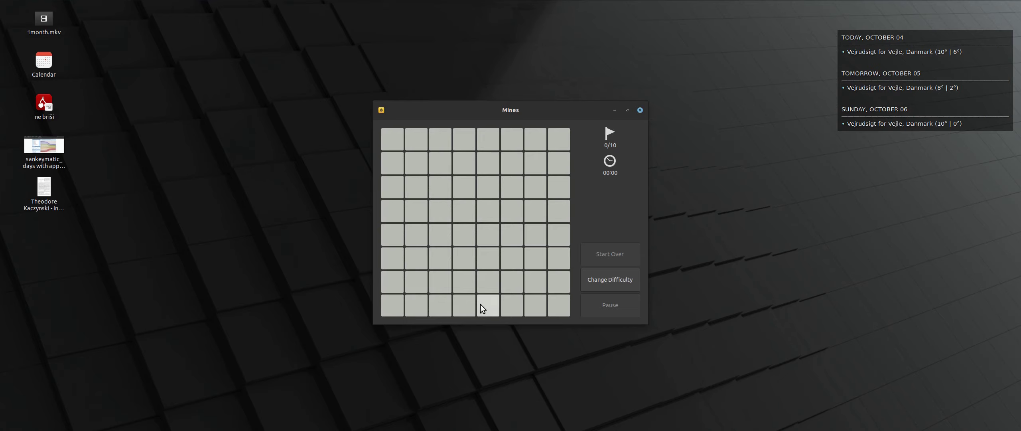
{"action": "left_click_drag", "start_coordinate": [575, 114], "coordinate": [576, 77]}
{"action": "left_click", "coordinate": [538, 176]}
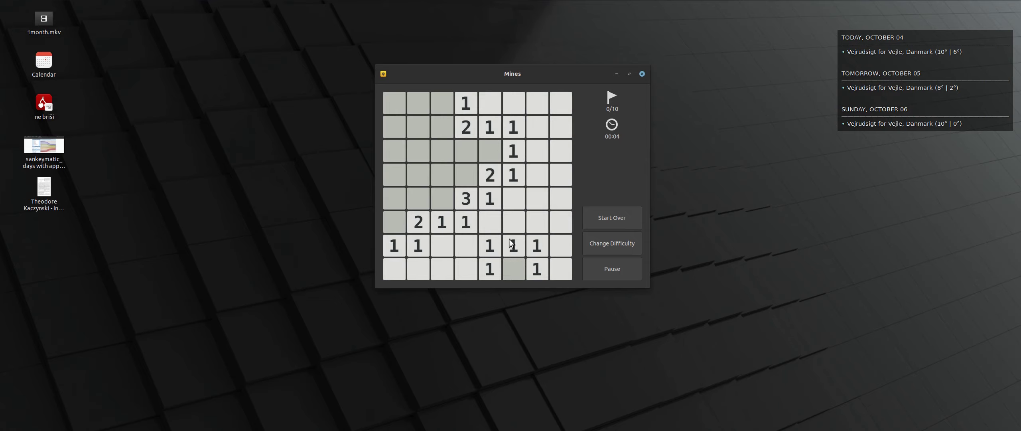
{"action": "right_click", "coordinate": [514, 269]}
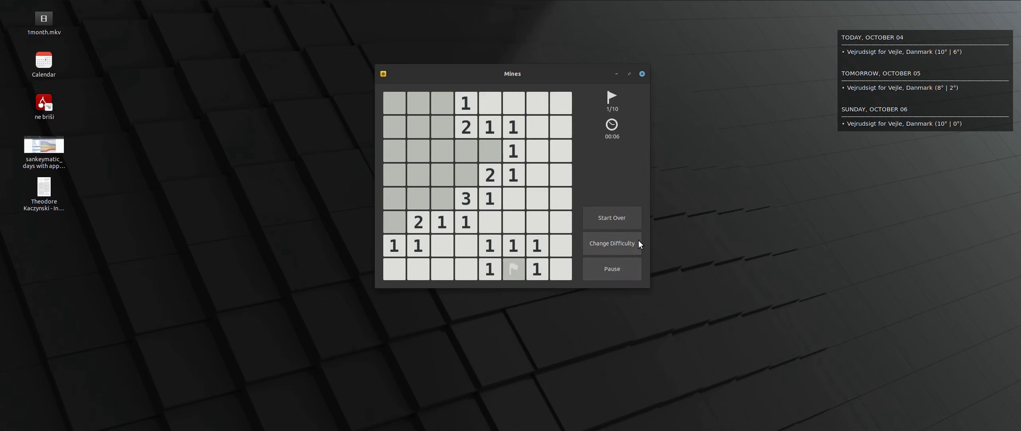
Step: Close Mines and launch Steam into its Library on the Prison Architect page
{"action": "left_click", "coordinate": [641, 74]}
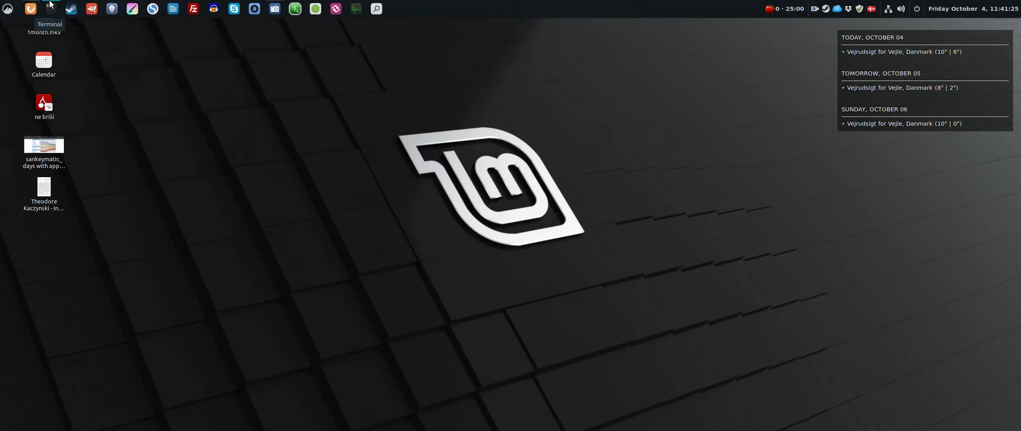
{"action": "left_click", "coordinate": [68, 8]}
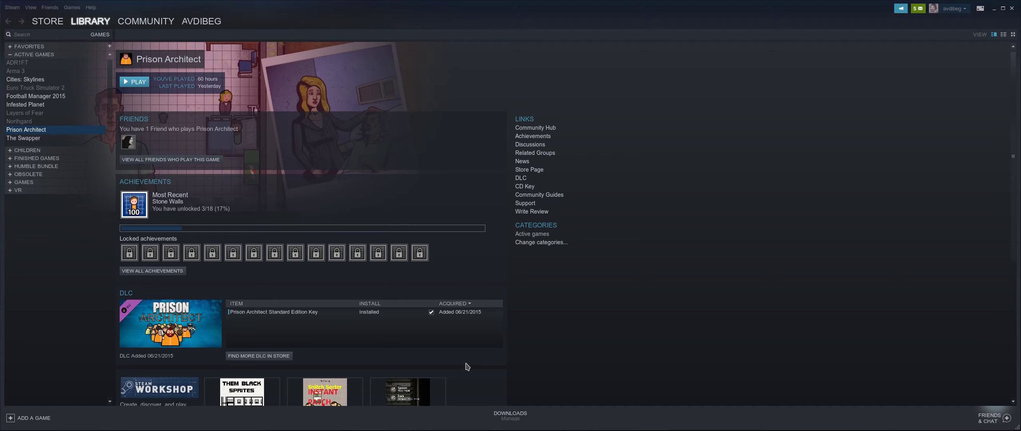
Step: Browse game pages from The Swapper, Northgard and Infested Planet through Football Manager 2015, Euro Truck Simulator 2, Cities: Skylines to Arma 3
{"action": "key", "text": "Down"}
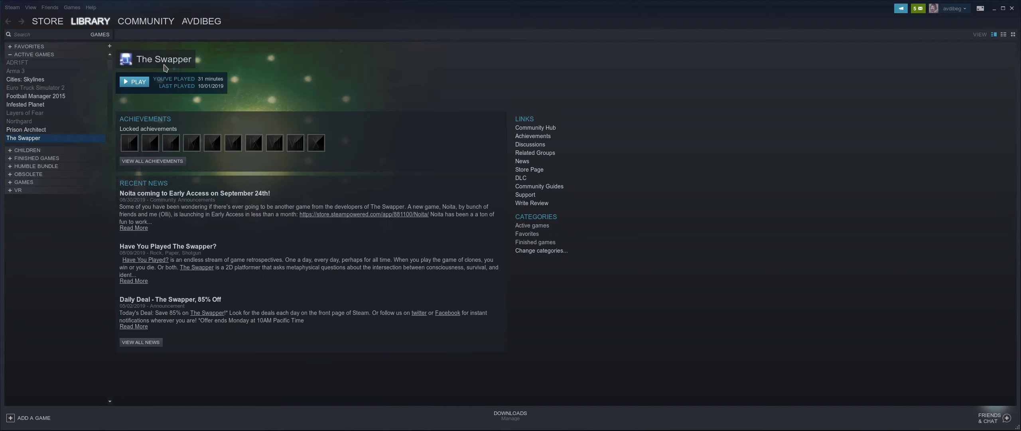
{"action": "left_click", "coordinate": [26, 121]}
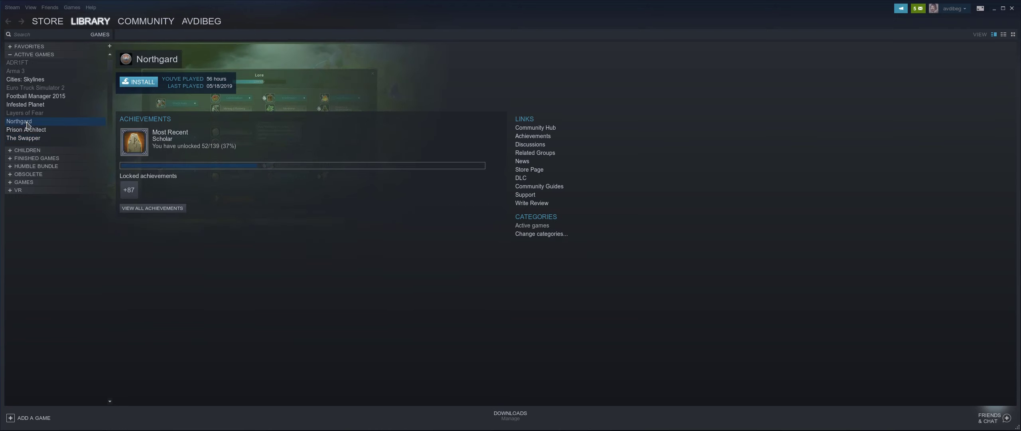
{"action": "key", "text": "Up"}
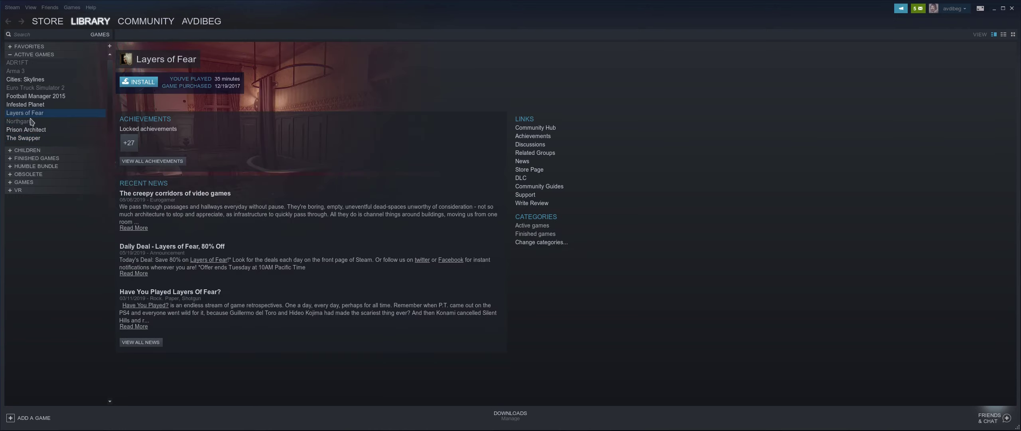
{"action": "key", "text": "Up"}
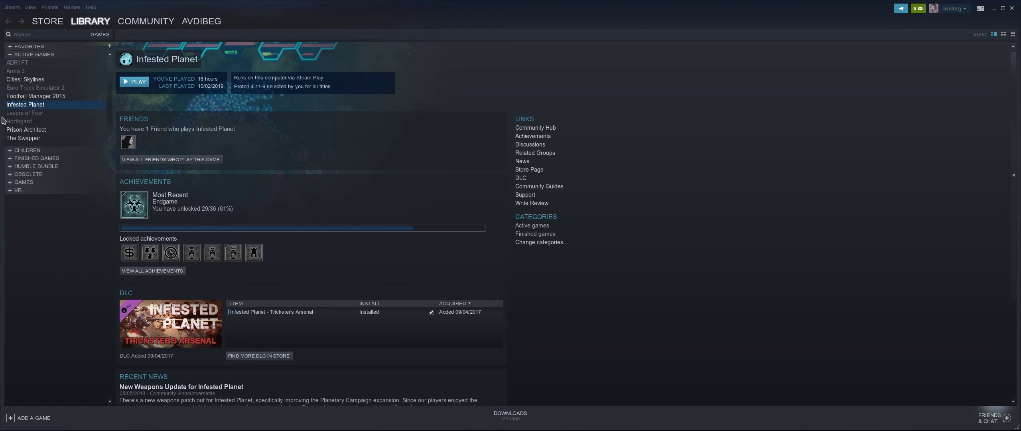
{"action": "left_click", "coordinate": [25, 98]}
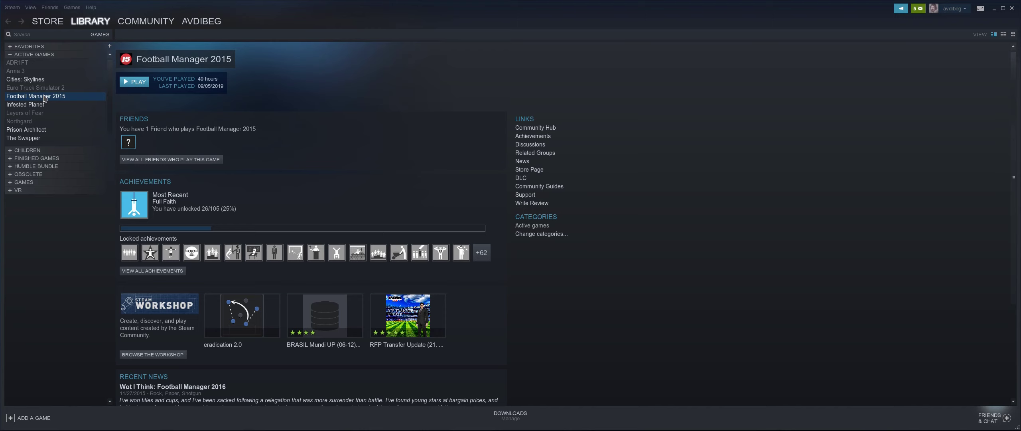
{"action": "left_click", "coordinate": [45, 88]}
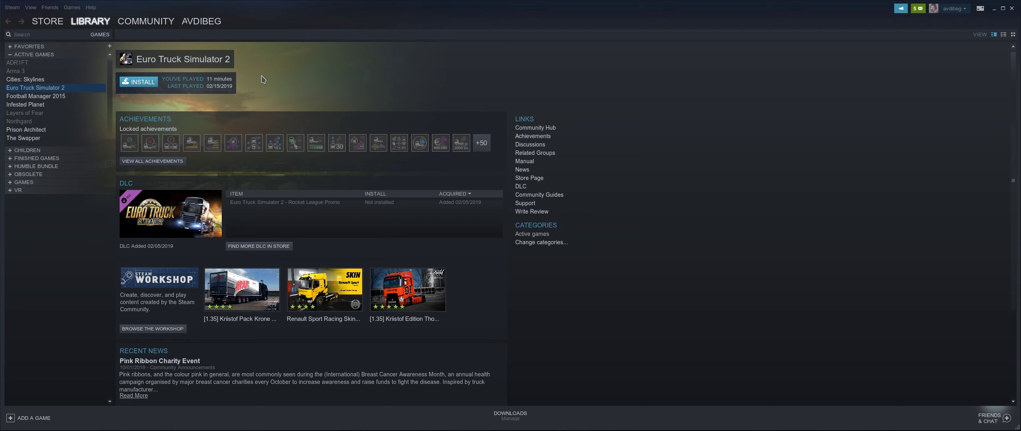
{"action": "left_click", "coordinate": [38, 80]}
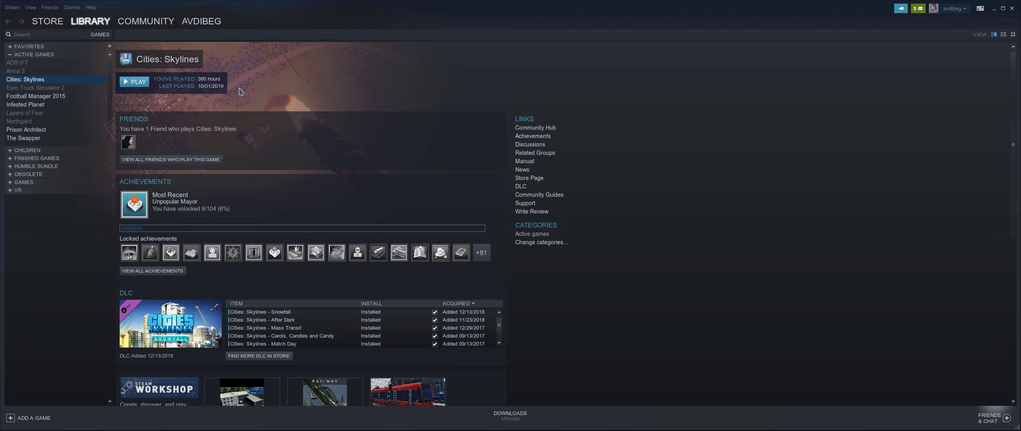
{"action": "left_click", "coordinate": [18, 72]}
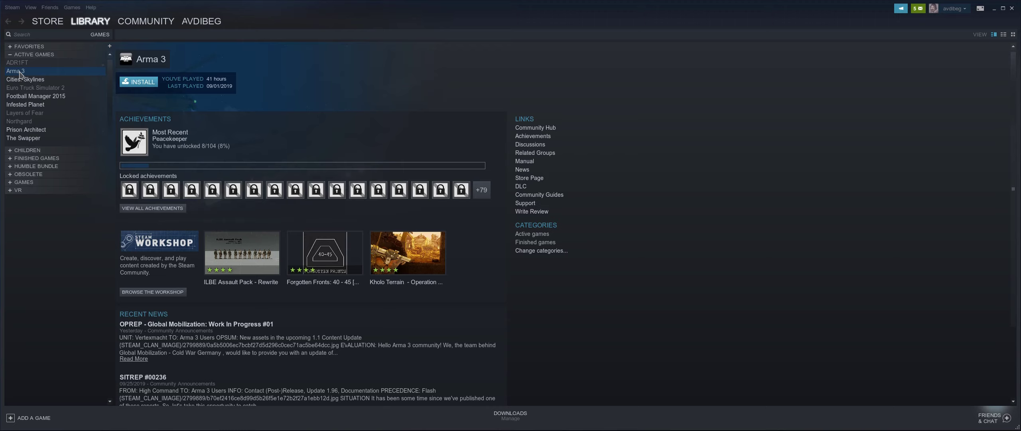
Step: Show the ADR1FT page, then expand and collapse the FAVORITES and CHILDREN categories
{"action": "left_click", "coordinate": [17, 62]}
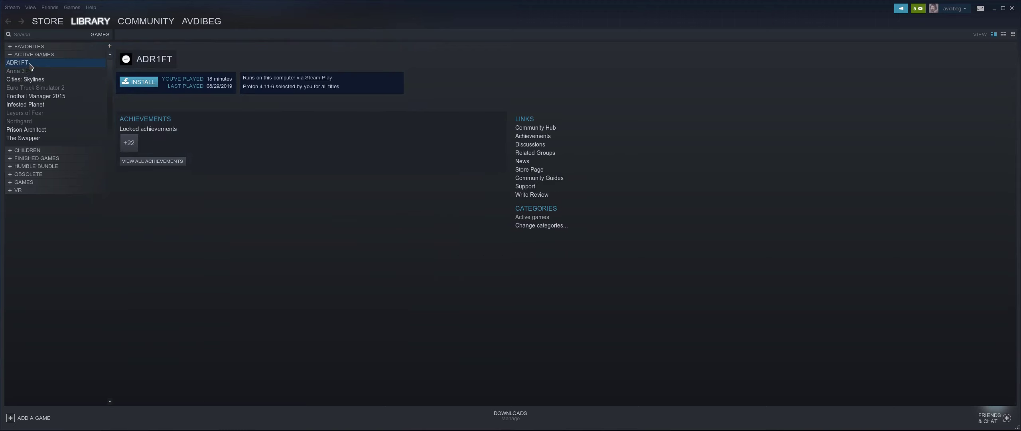
{"action": "left_click", "coordinate": [10, 47]}
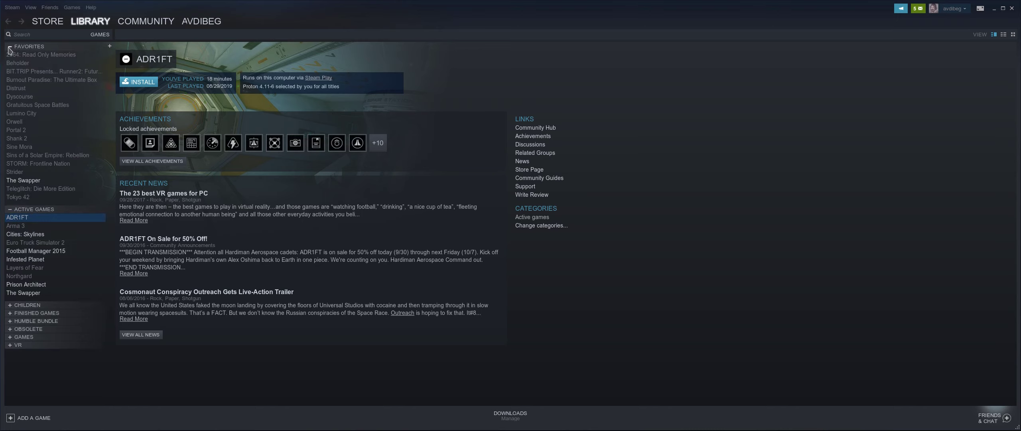
{"action": "left_click", "coordinate": [10, 47]}
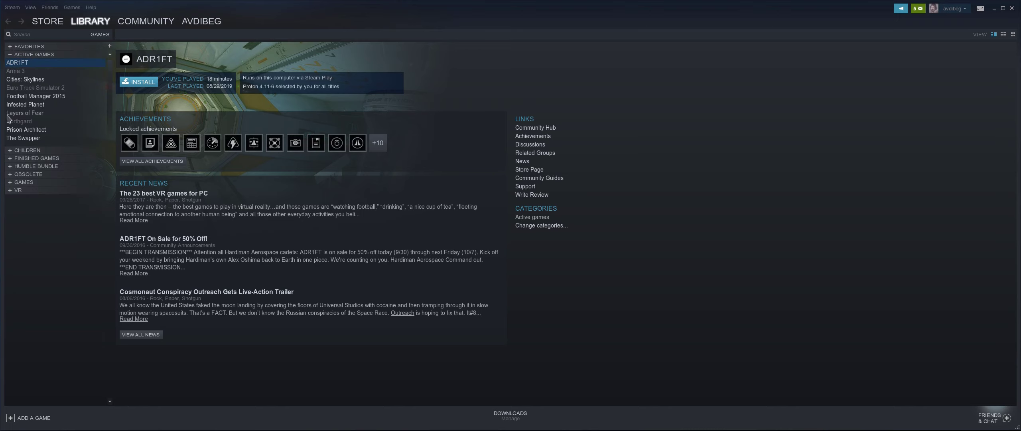
{"action": "left_click", "coordinate": [9, 151]}
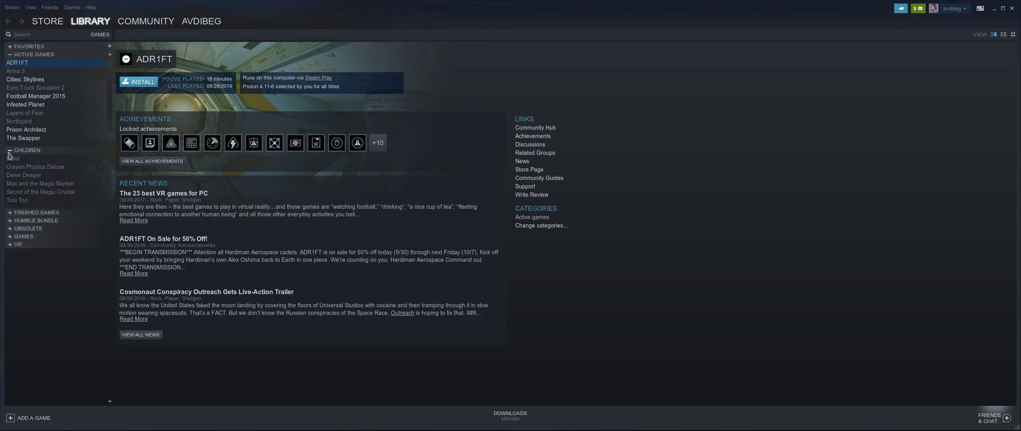
{"action": "left_click", "coordinate": [10, 151]}
Step: Expand FINISHED GAMES, scroll through its list, collapse it, and hide Steam to show the desktop
{"action": "left_click", "coordinate": [10, 159]}
{"action": "scroll", "coordinate": [36, 207], "scroll_direction": "down", "scroll_amount": 3}
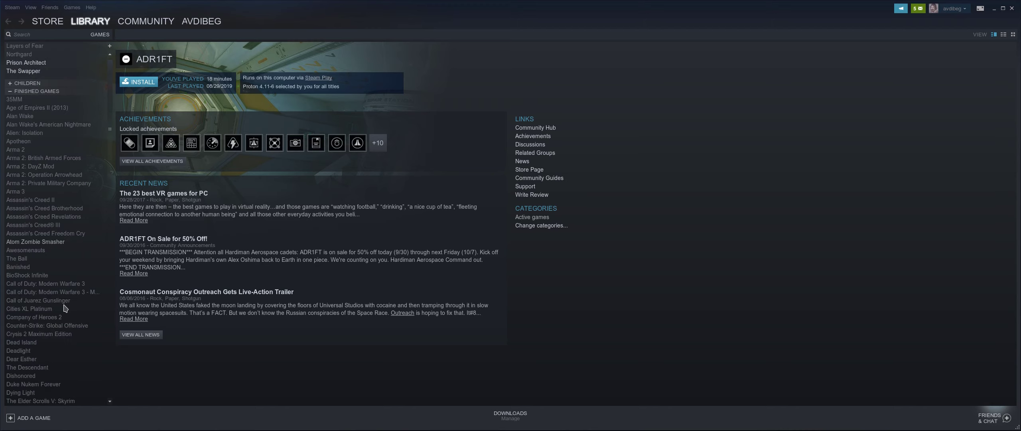
{"action": "scroll", "coordinate": [60, 291], "scroll_direction": "down", "scroll_amount": 12}
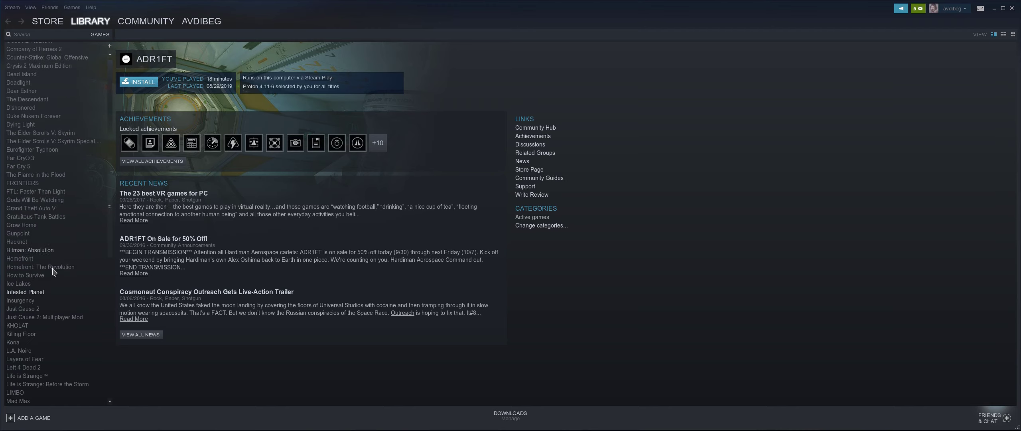
{"action": "scroll", "coordinate": [69, 287], "scroll_direction": "down", "scroll_amount": 9}
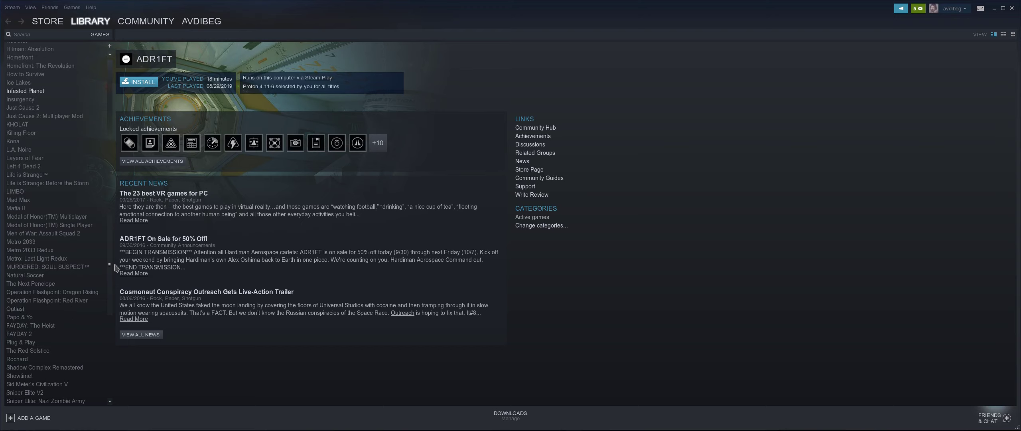
{"action": "left_click_drag", "start_coordinate": [112, 266], "coordinate": [113, 111]}
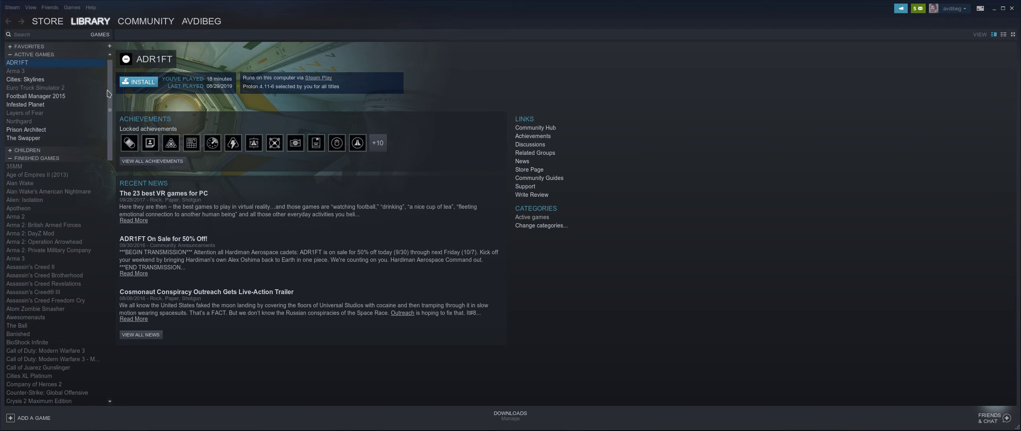
{"action": "left_click", "coordinate": [9, 160]}
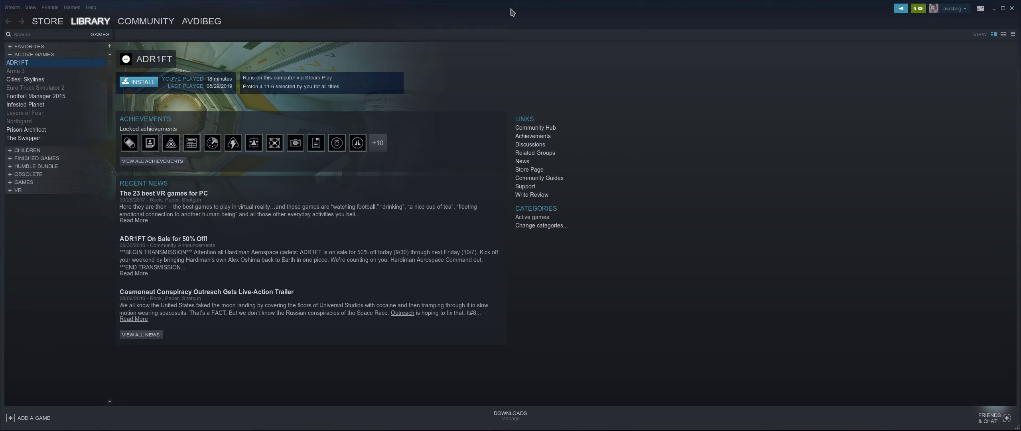
{"action": "key", "text": "super+d"}
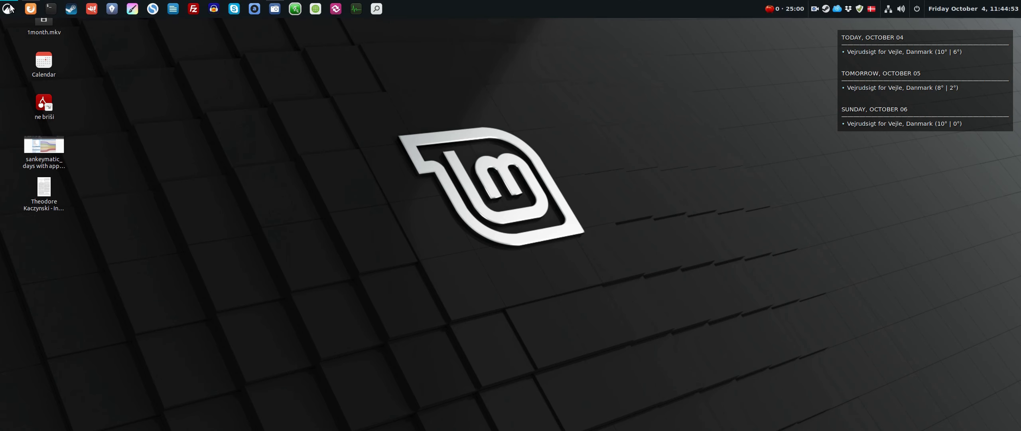
Step: Launch Firefox Web Browser from the Mint menu's Internet category
{"action": "left_click", "coordinate": [8, 9]}
{"action": "mouse_move", "coordinate": [57, 92]}
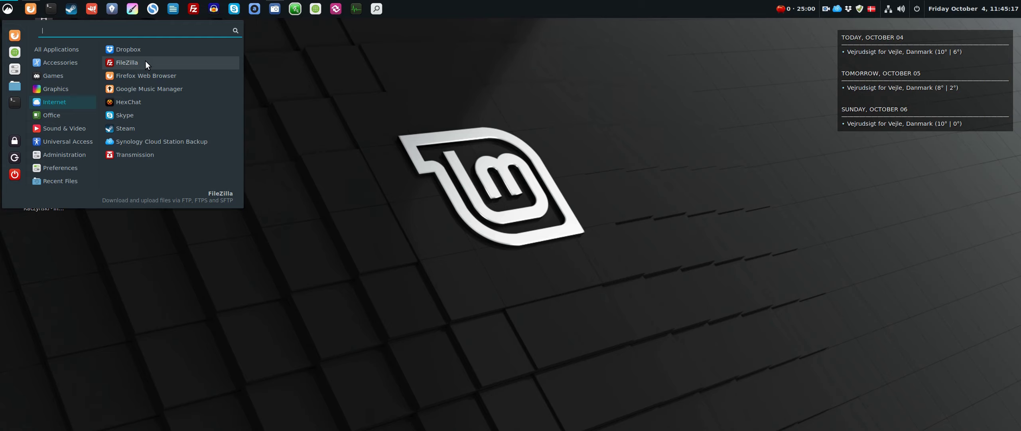
{"action": "left_click", "coordinate": [147, 75]}
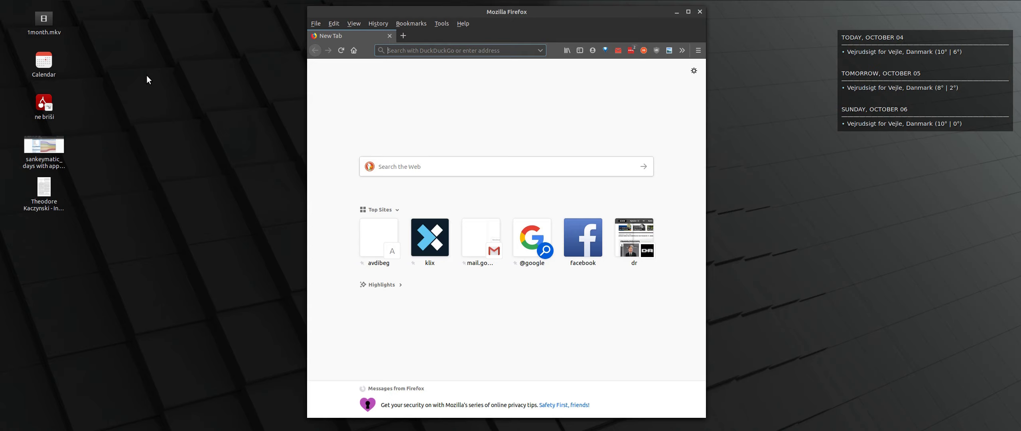
Step: Check the overflowed toolbar extensions in Firefox, then close the browser
{"action": "left_click", "coordinate": [684, 51]}
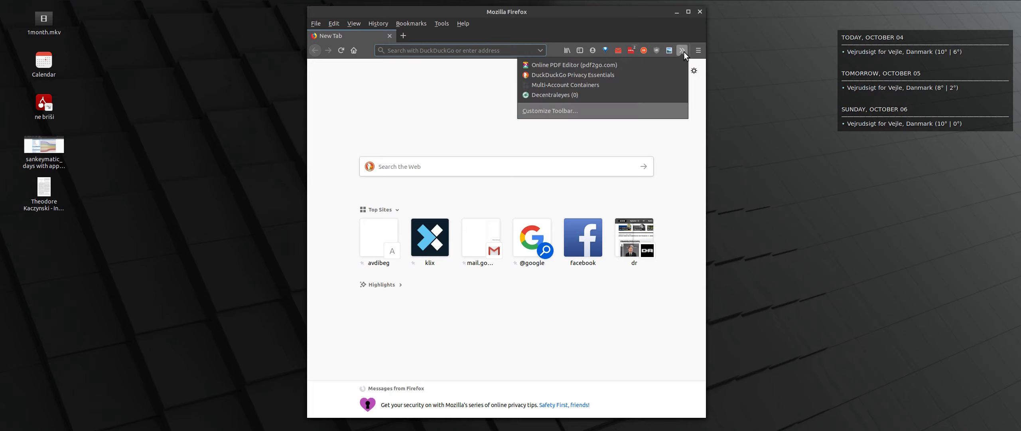
{"action": "left_click", "coordinate": [669, 137]}
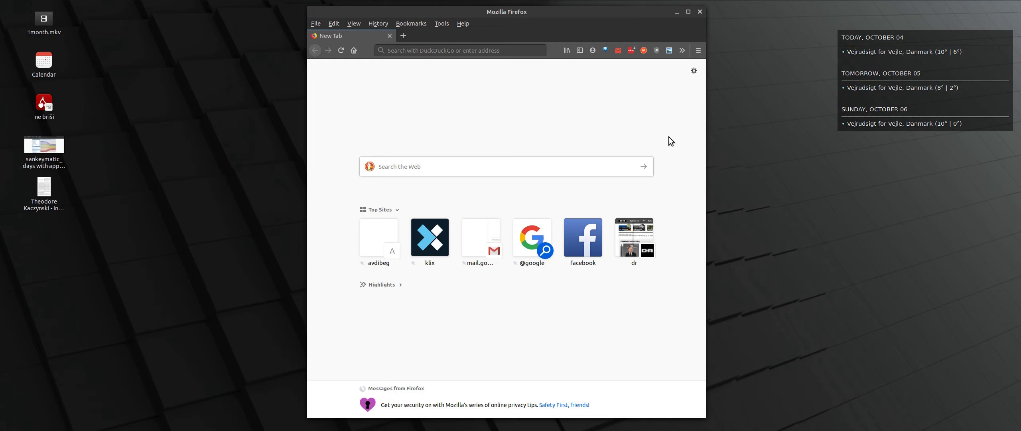
{"action": "left_click", "coordinate": [700, 11]}
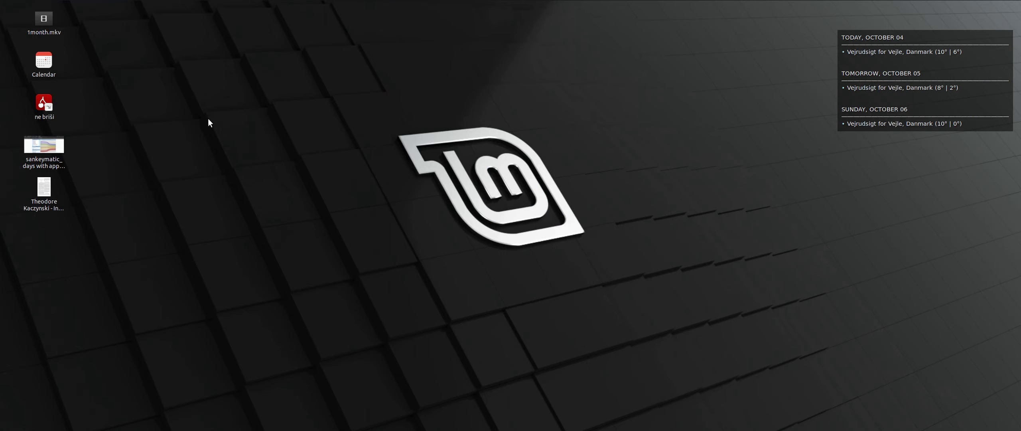
Step: Start LibreOffice Writer, type 'Linux Mint after four weeks.' and close it without saving
{"action": "left_click", "coordinate": [12, 11]}
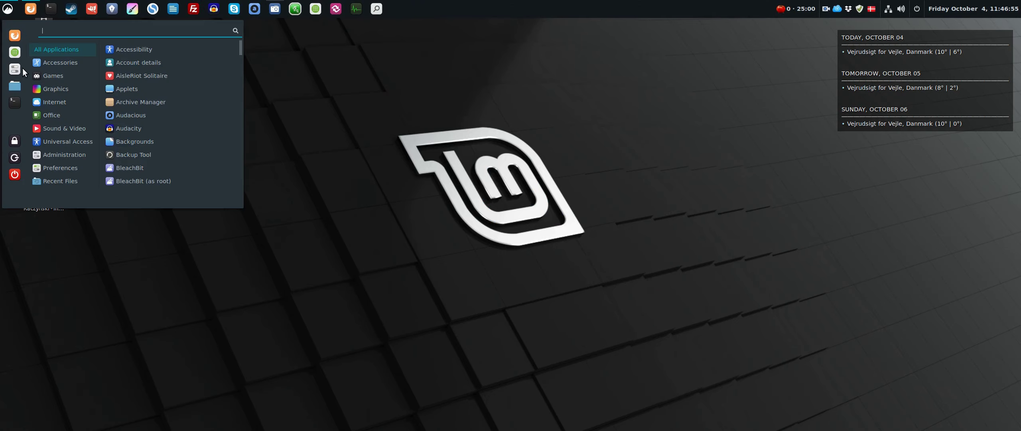
{"action": "mouse_move", "coordinate": [52, 115]}
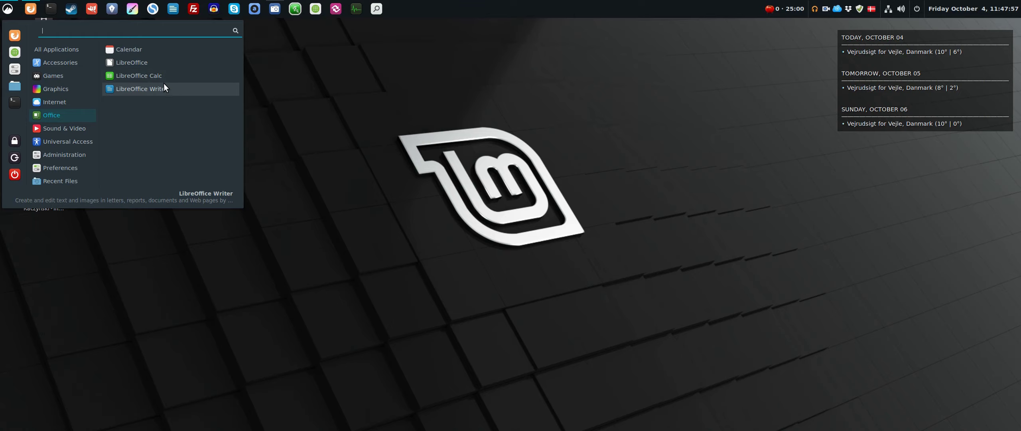
{"action": "left_click", "coordinate": [166, 86]}
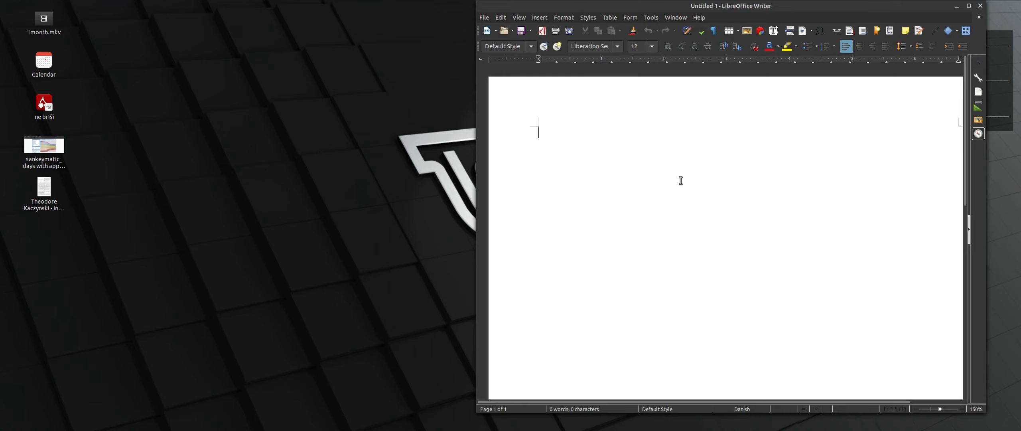
{"action": "type", "text": "Linux Mint after "}
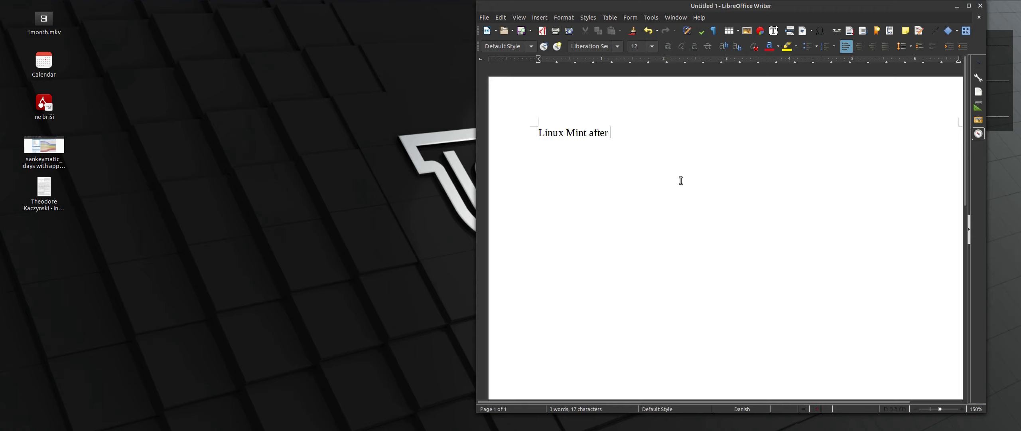
{"action": "type", "text": "four weeks."}
{"action": "left_click", "coordinate": [980, 6]}
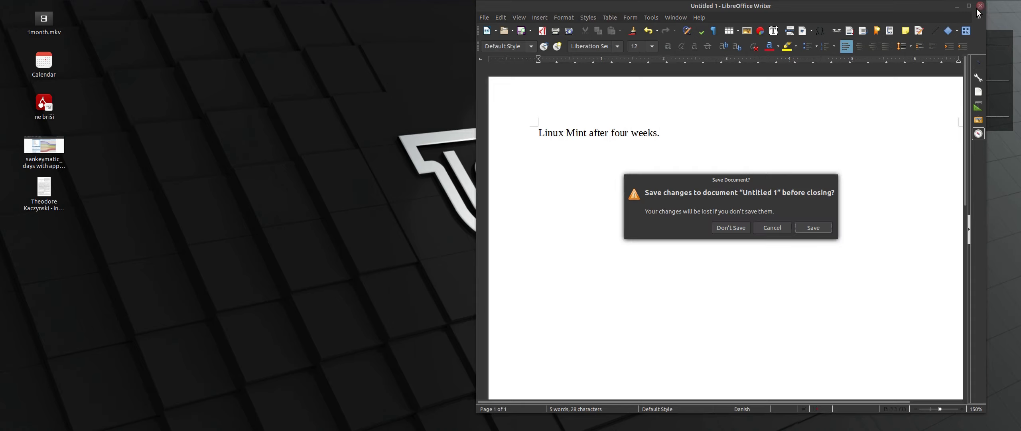
{"action": "left_click", "coordinate": [738, 231]}
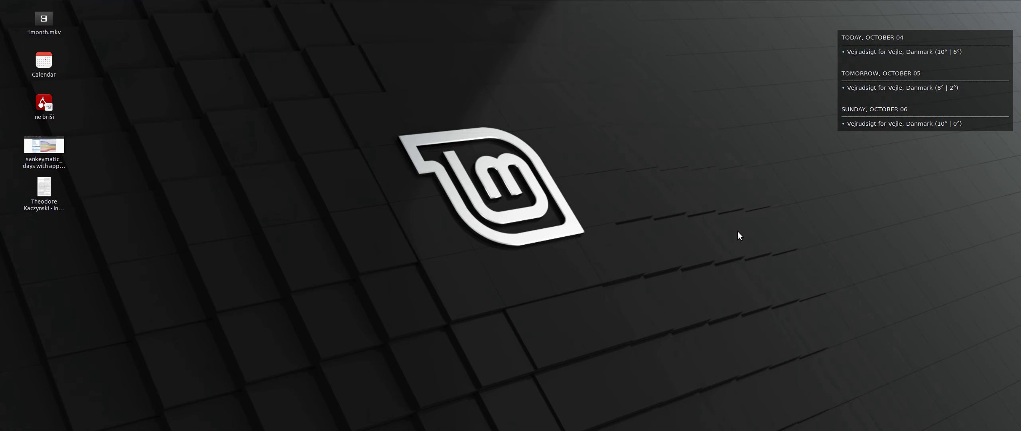
Step: Launch Audacious from the Sound & Video category of the Super-key menu
{"action": "key", "text": "super"}
{"action": "mouse_move", "coordinate": [64, 107]}
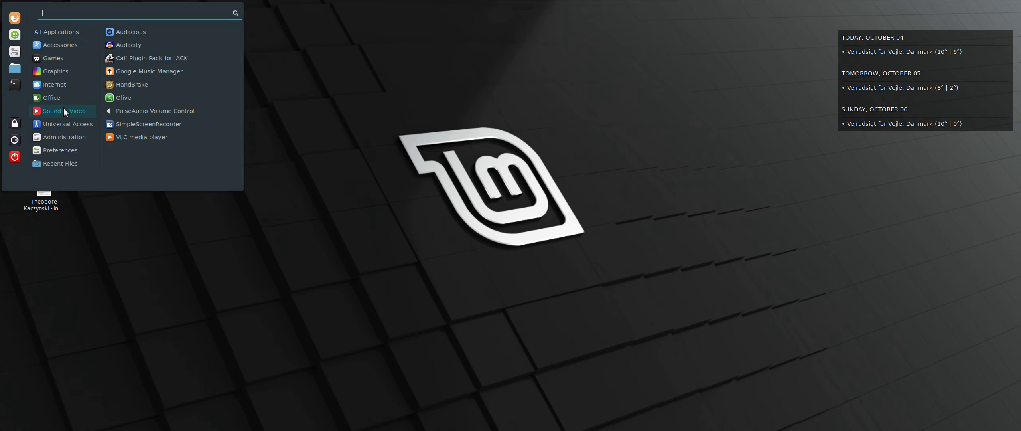
{"action": "left_click", "coordinate": [152, 32]}
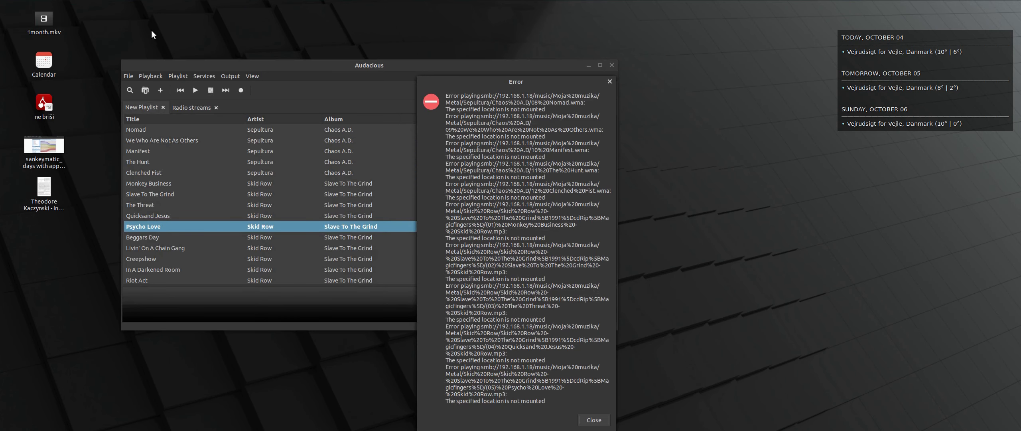
Step: Dismiss the mount error, then move and enlarge the Audacious playlist window
{"action": "left_click", "coordinate": [609, 81]}
{"action": "left_click_drag", "start_coordinate": [434, 68], "coordinate": [569, 25]}
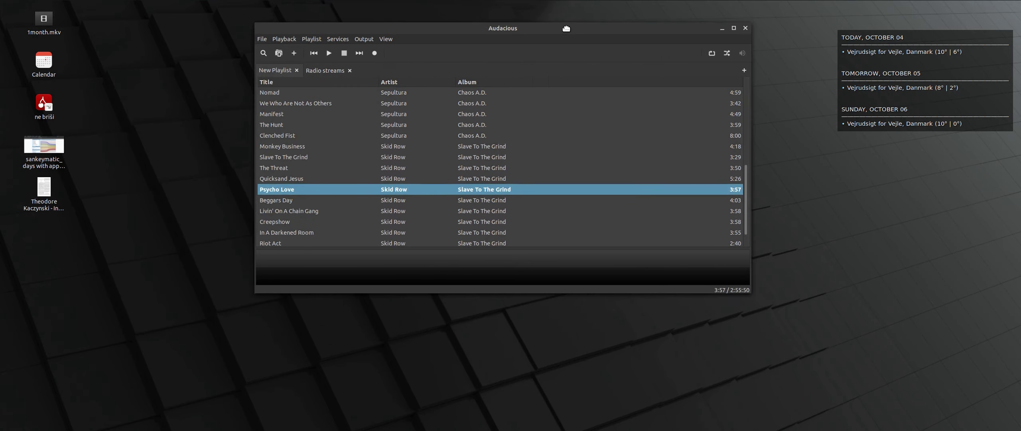
{"action": "left_click_drag", "start_coordinate": [571, 28], "coordinate": [518, 27]}
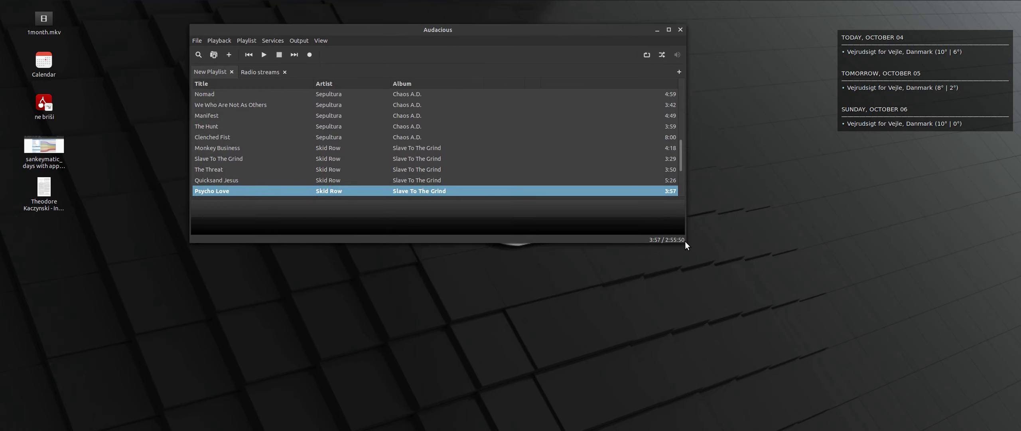
{"action": "left_click_drag", "start_coordinate": [685, 241], "coordinate": [658, 285]}
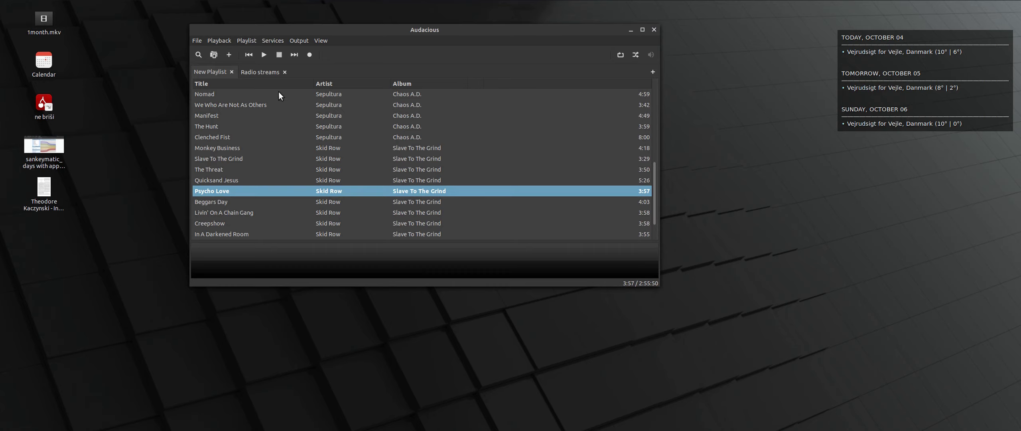
{"action": "left_click_drag", "start_coordinate": [511, 36], "coordinate": [591, 38]}
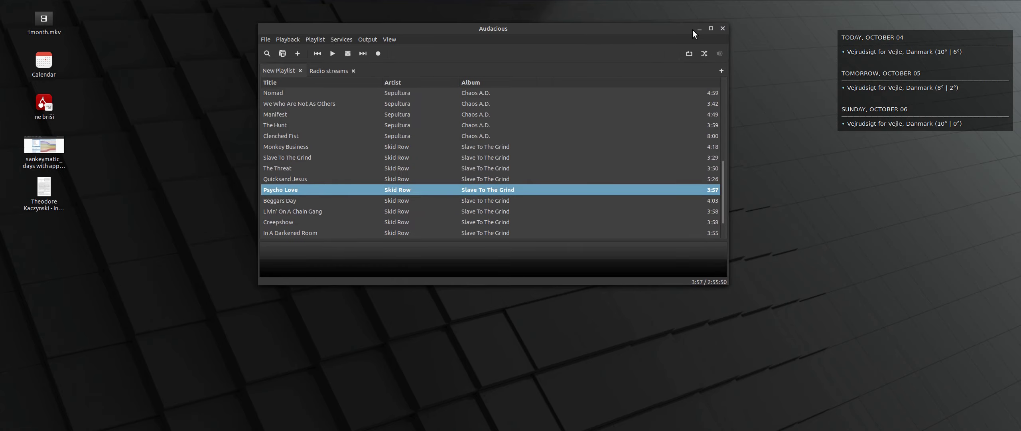
{"action": "left_click_drag", "start_coordinate": [658, 29], "coordinate": [696, 27]}
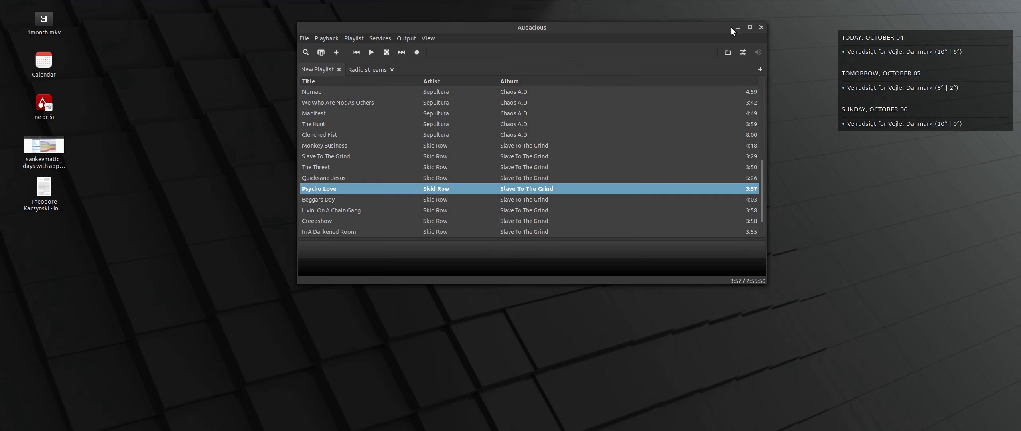
Step: Close Audacious and bring up the Mint menu's Sound & Video apps
{"action": "left_click", "coordinate": [761, 27]}
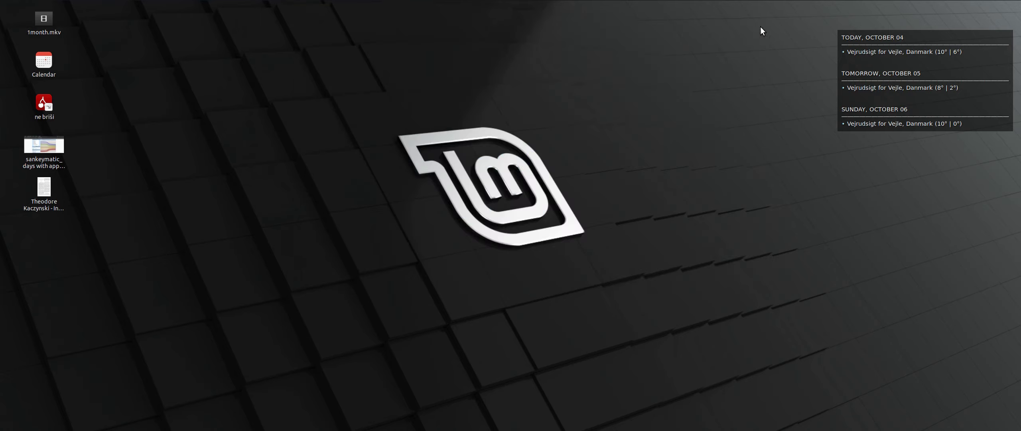
{"action": "mouse_move", "coordinate": [842, 11]}
{"action": "mouse_move", "coordinate": [520, 4]}
{"action": "left_click", "coordinate": [11, 8]}
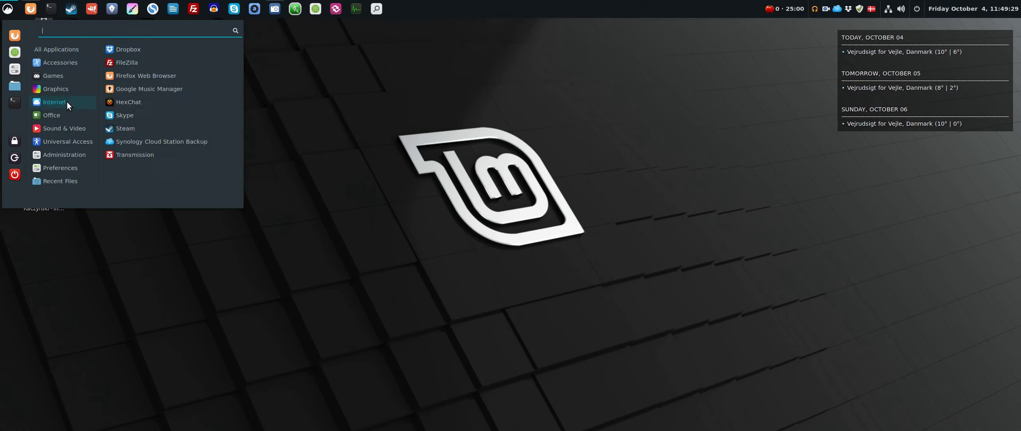
{"action": "mouse_move", "coordinate": [66, 116]}
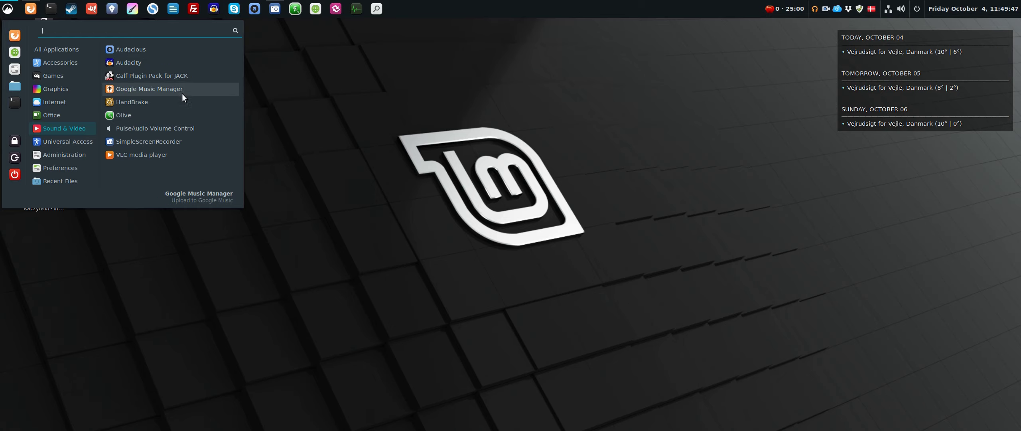
Step: Launch Olive, dismiss the Welcome message, and skim its Tools, File and Help menus
{"action": "left_click", "coordinate": [138, 117]}
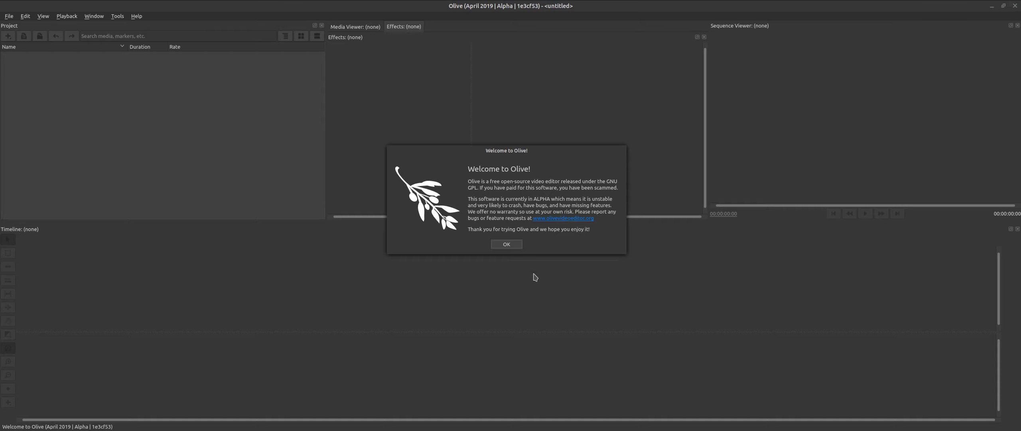
{"action": "left_click", "coordinate": [506, 244]}
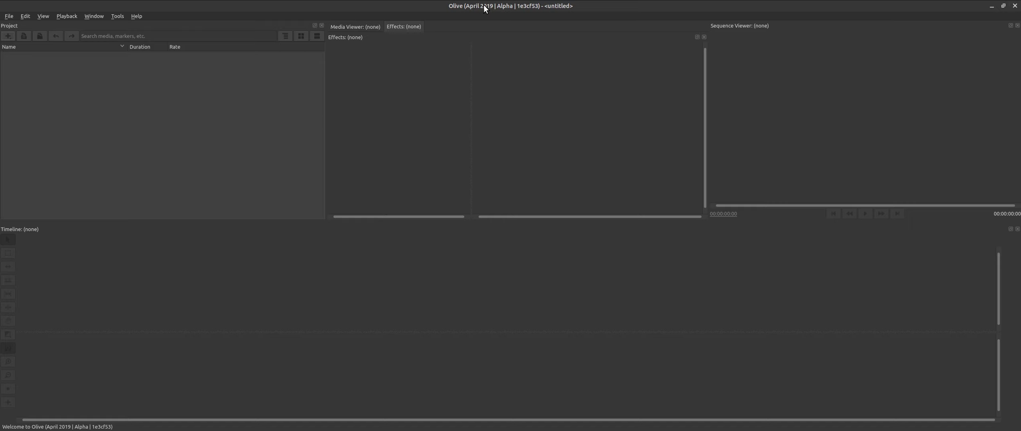
{"action": "left_click", "coordinate": [119, 17]}
{"action": "mouse_move", "coordinate": [138, 18]}
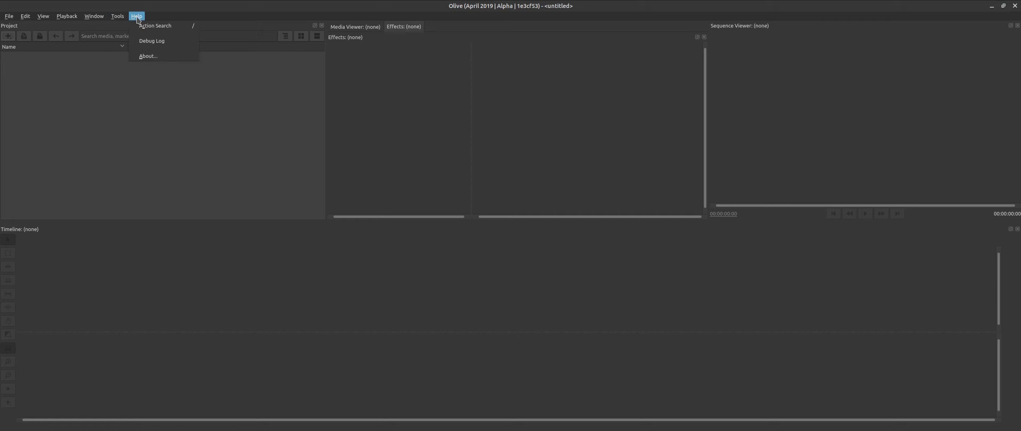
{"action": "left_click", "coordinate": [178, 18]}
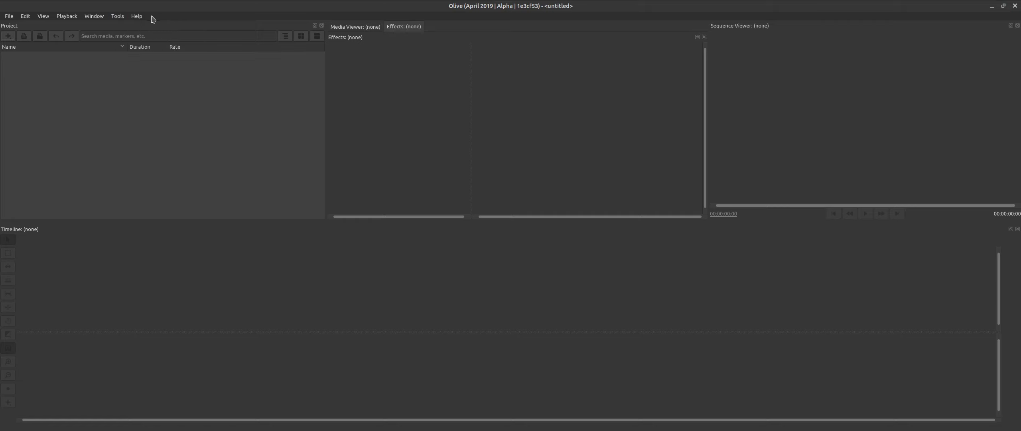
{"action": "left_click", "coordinate": [11, 16]}
{"action": "mouse_move", "coordinate": [27, 19]}
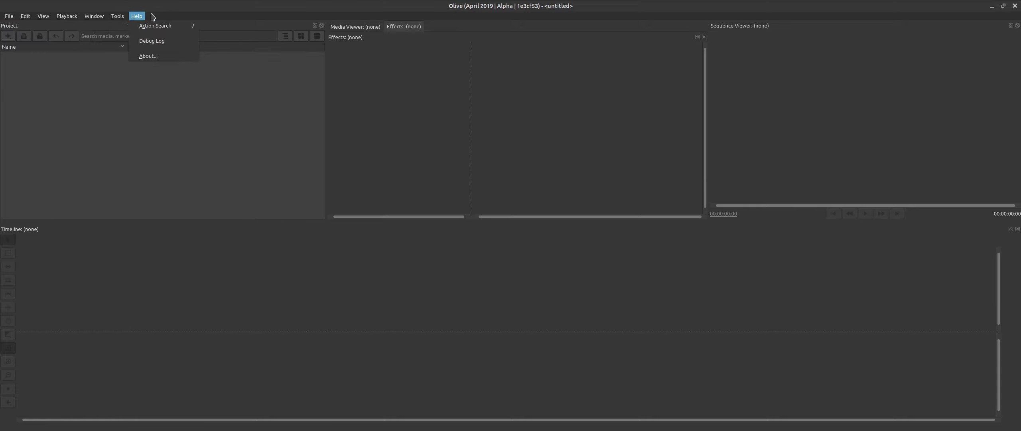
{"action": "left_click", "coordinate": [169, 18]}
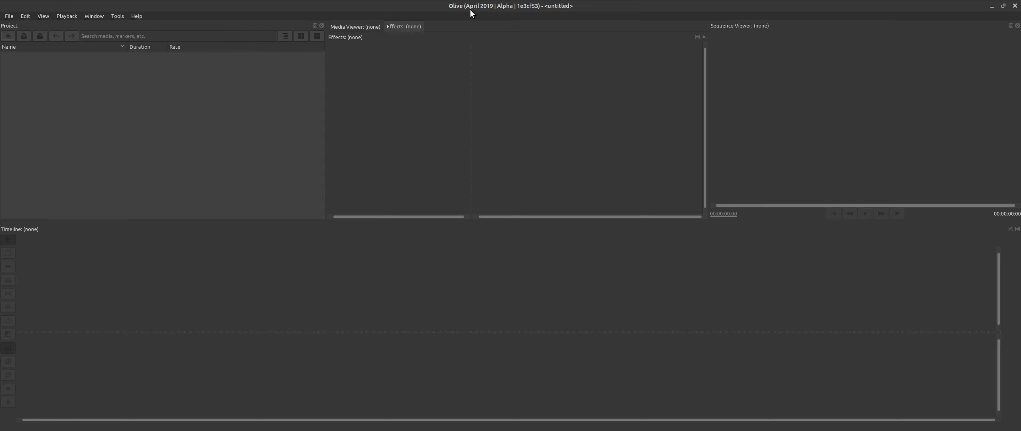
Step: Restore Olive to a floating window and resize it narrower and taller
{"action": "left_click_drag", "start_coordinate": [471, 6], "coordinate": [277, 62]}
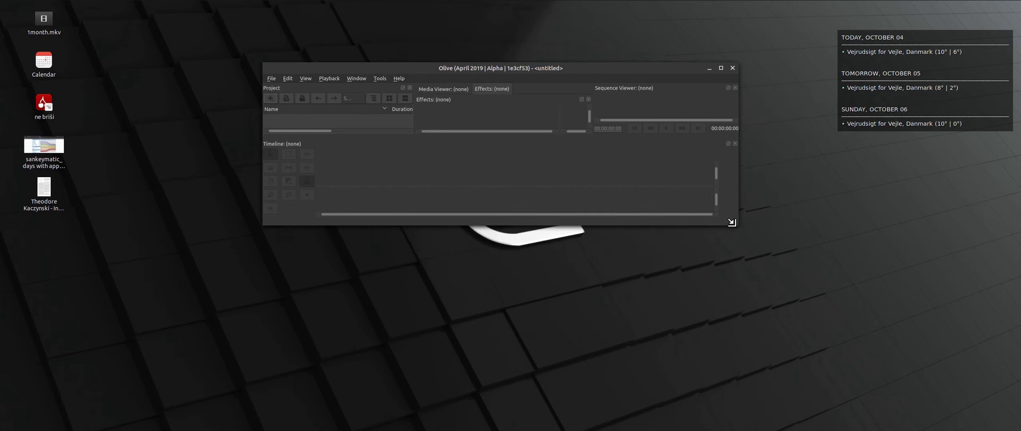
{"action": "left_click_drag", "start_coordinate": [736, 223], "coordinate": [788, 346]}
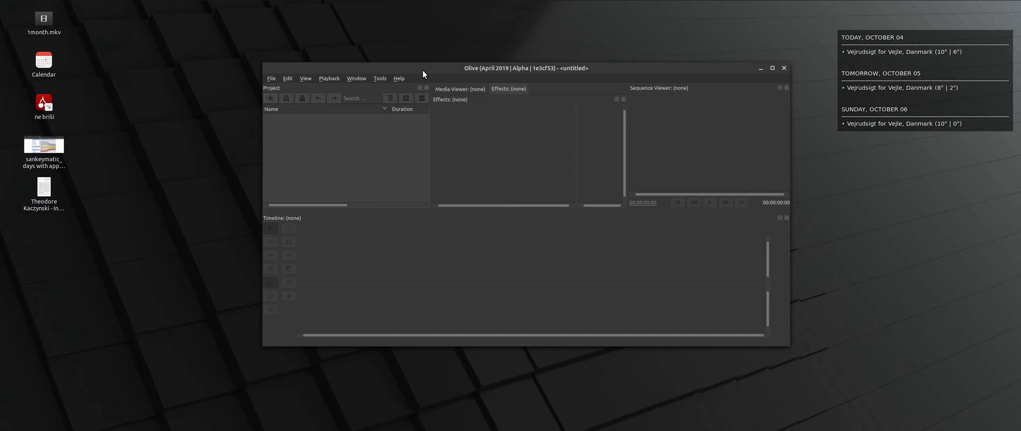
{"action": "left_click", "coordinate": [356, 78]}
{"action": "left_click", "coordinate": [359, 72]}
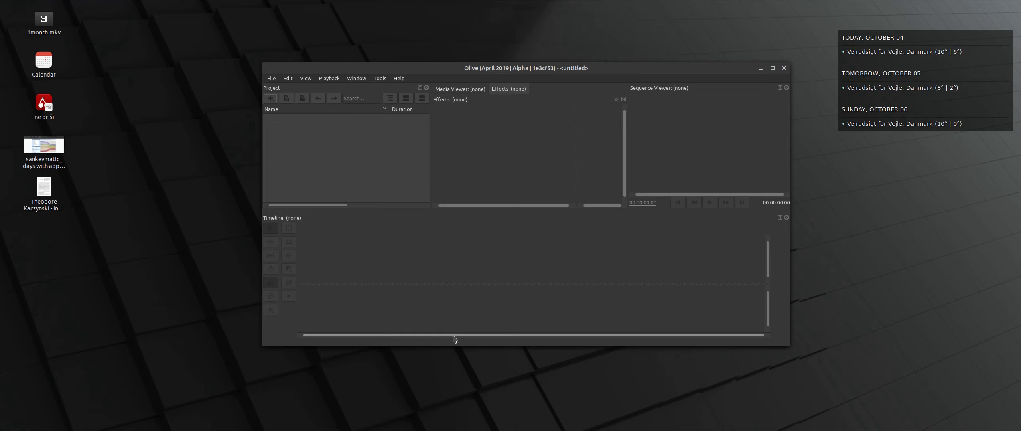
{"action": "left_click_drag", "start_coordinate": [789, 345], "coordinate": [755, 369]}
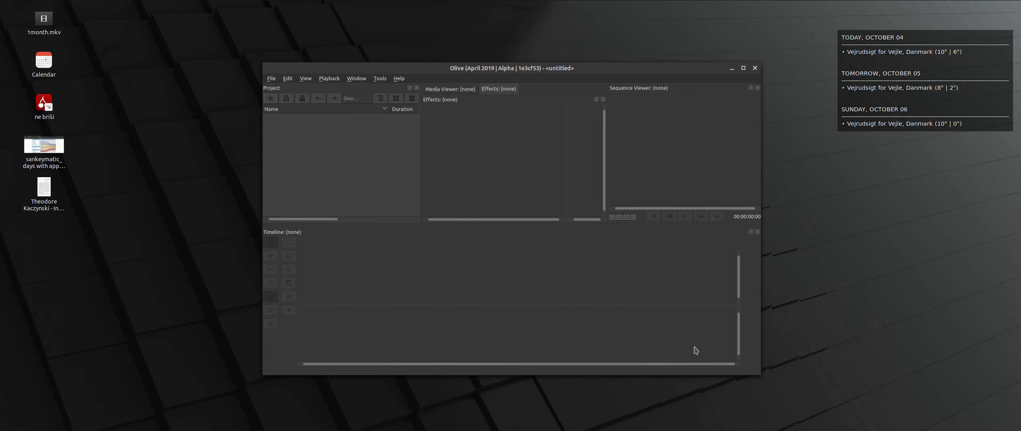
Step: Close Olive and browse the Mint menu categories, ending on Accessories
{"action": "left_click", "coordinate": [756, 69]}
{"action": "left_click", "coordinate": [8, 8]}
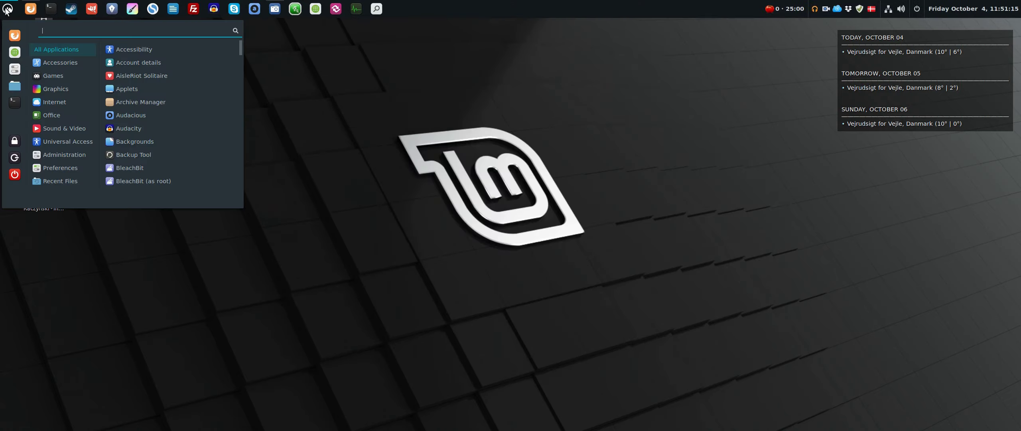
{"action": "mouse_move", "coordinate": [68, 156]}
{"action": "mouse_move", "coordinate": [65, 116]}
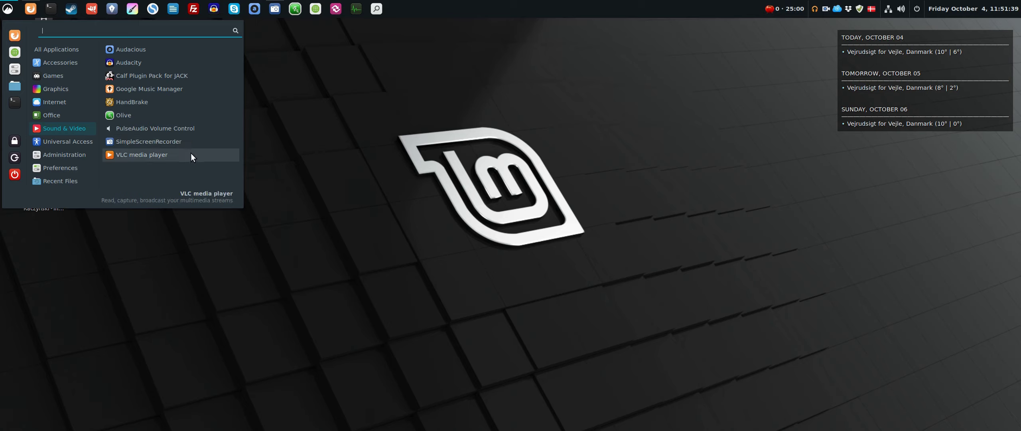
{"action": "mouse_move", "coordinate": [71, 146]}
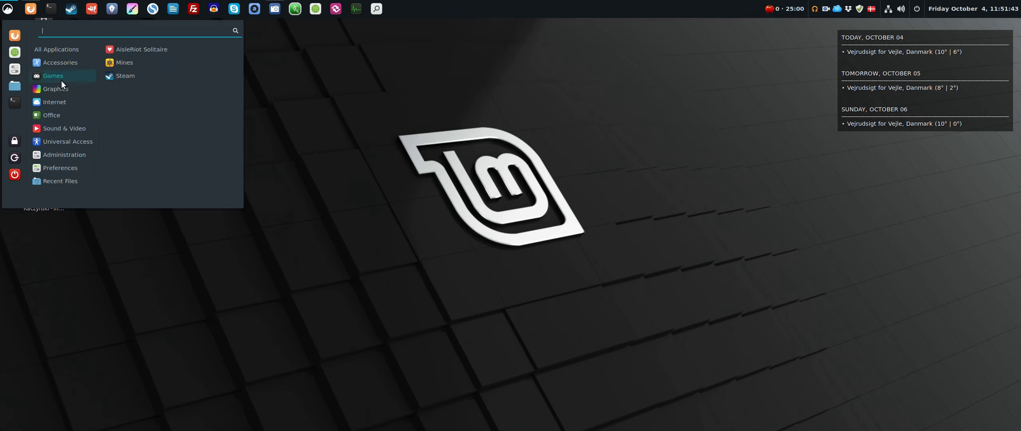
{"action": "mouse_move", "coordinate": [69, 62]}
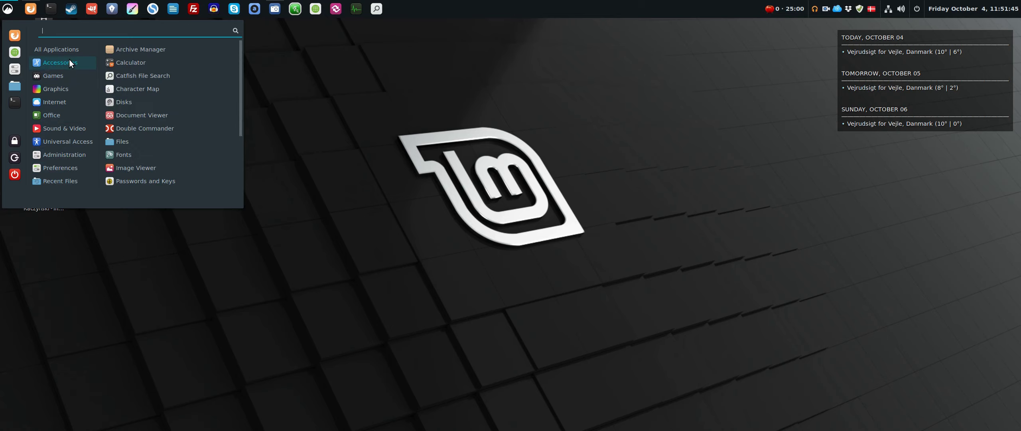
Step: Launch Software Manager, reposition, minimize and restore its window, then close it
{"action": "left_click", "coordinate": [14, 53]}
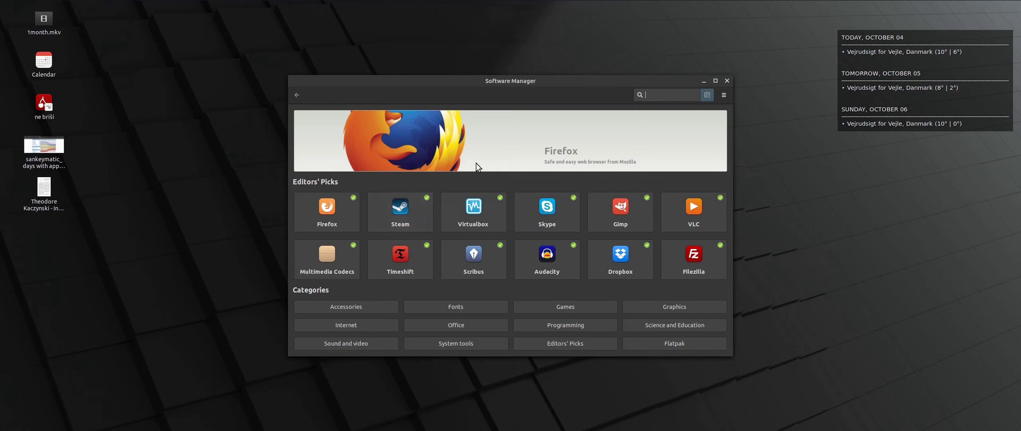
{"action": "left_click_drag", "start_coordinate": [570, 85], "coordinate": [389, 62]}
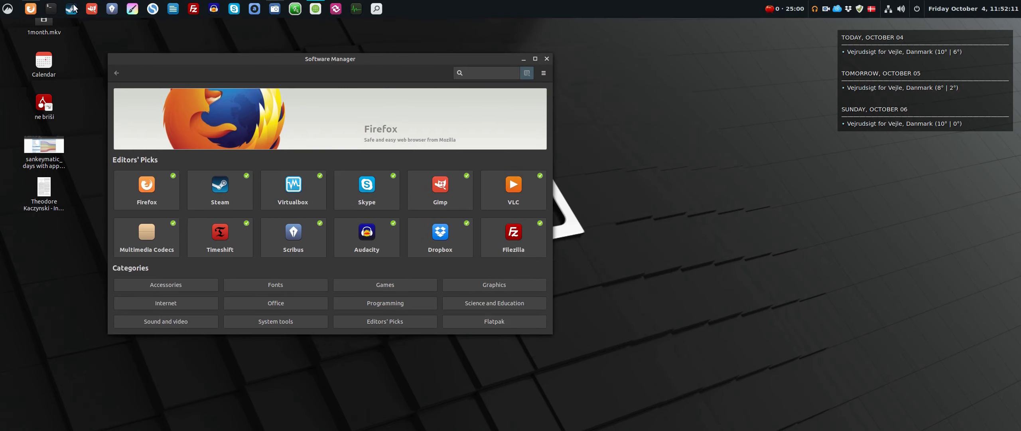
{"action": "left_click", "coordinate": [313, 10]}
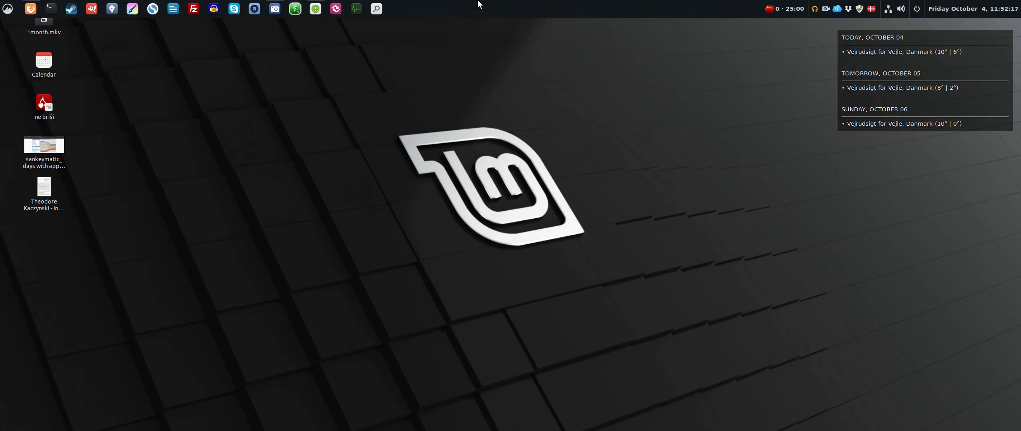
{"action": "left_click", "coordinate": [313, 9]}
{"action": "left_click_drag", "start_coordinate": [390, 65], "coordinate": [589, 95]}
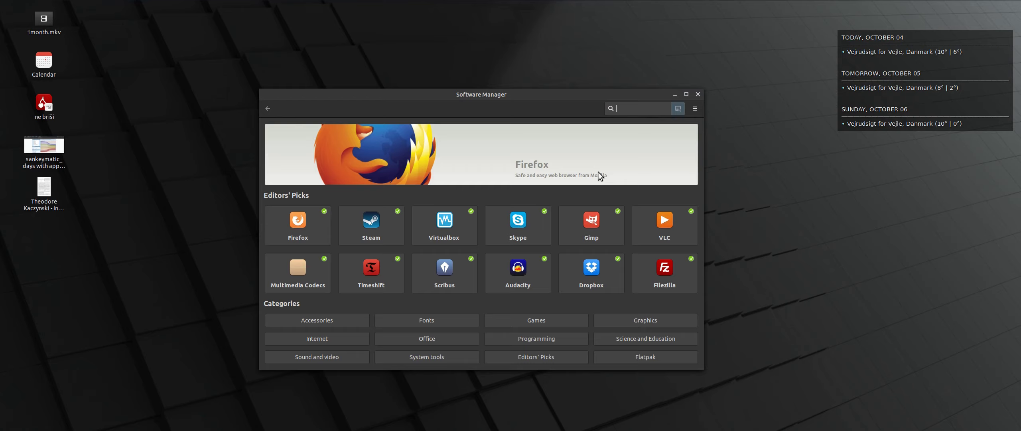
{"action": "left_click", "coordinate": [698, 94]}
Step: Launch System Settings from the Mint menu and move its window up and right
{"action": "mouse_move", "coordinate": [140, 2]}
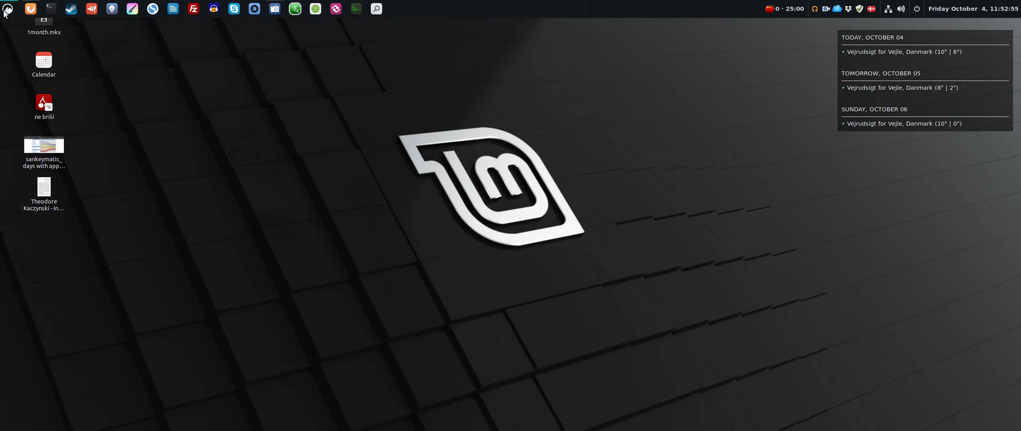
{"action": "left_click", "coordinate": [6, 10]}
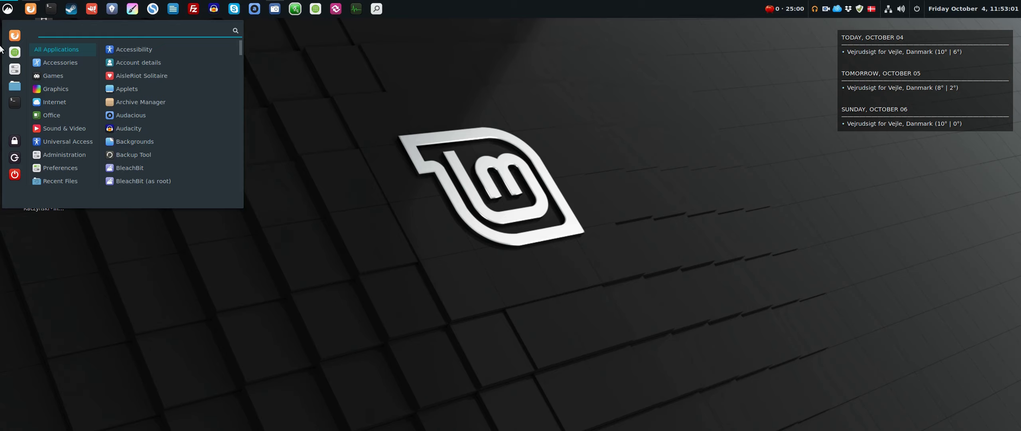
{"action": "left_click", "coordinate": [14, 68]}
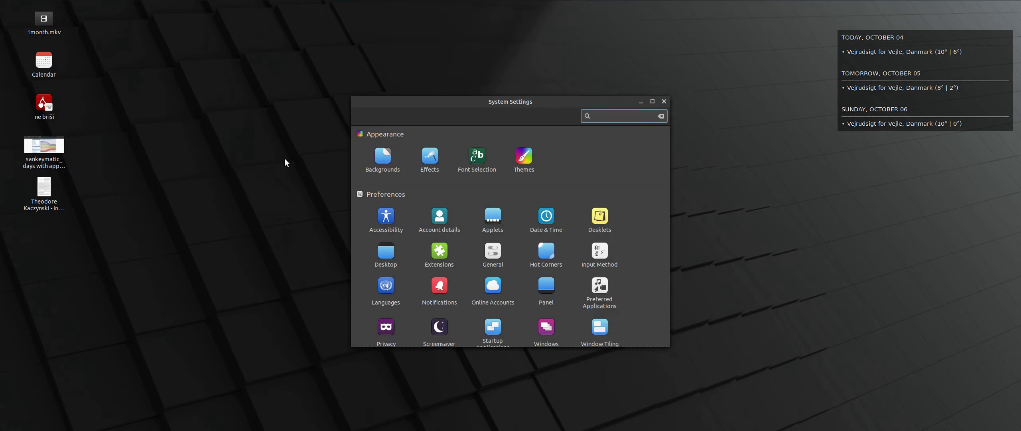
{"action": "left_click_drag", "start_coordinate": [485, 106], "coordinate": [488, 101]}
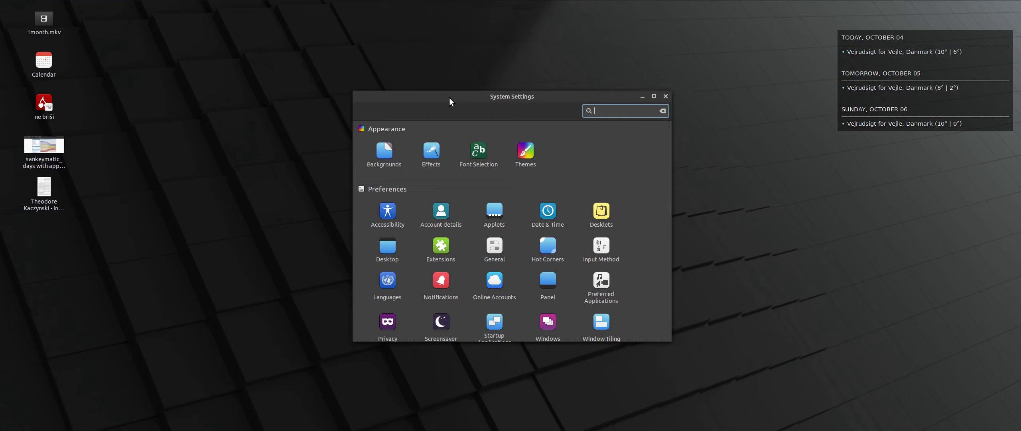
{"action": "left_click_drag", "start_coordinate": [525, 100], "coordinate": [569, 84]}
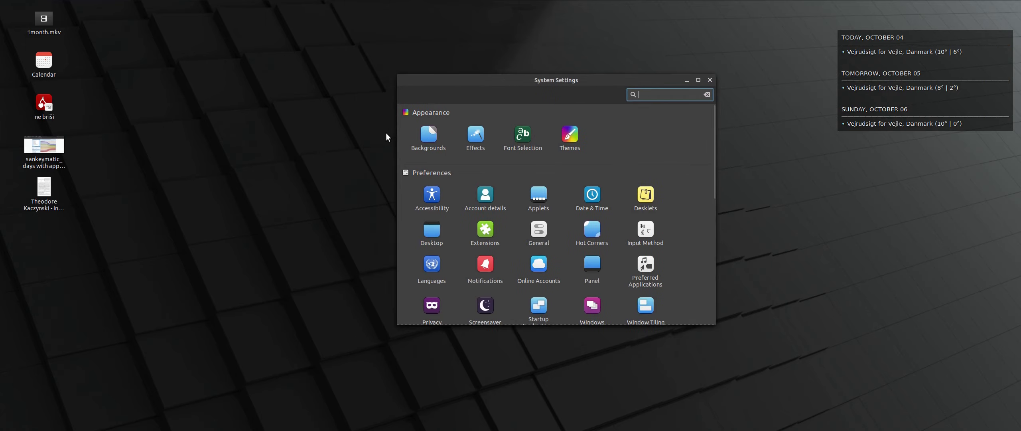
Step: Switch the Desktop theme to Adapta-Nokto on the Themes settings page
{"action": "left_click", "coordinate": [570, 136]}
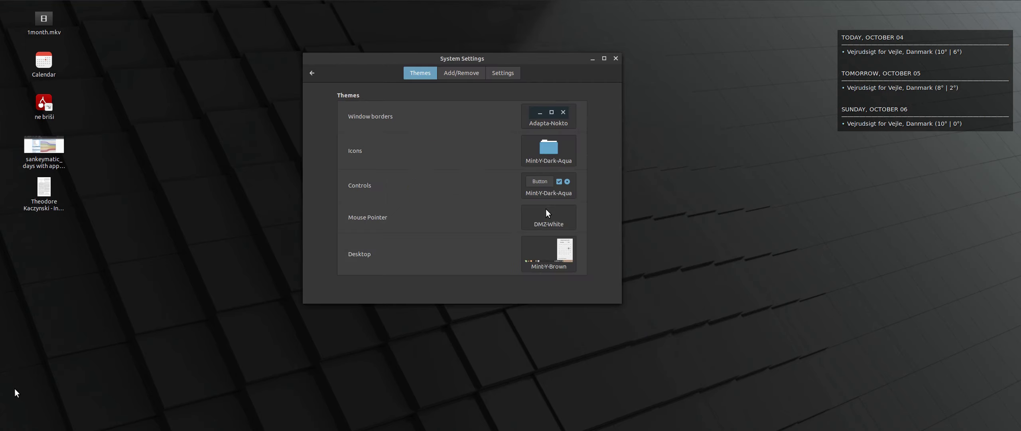
{"action": "key", "text": "super+e"}
{"action": "left_click", "coordinate": [700, 76]}
{"action": "left_click", "coordinate": [555, 252]}
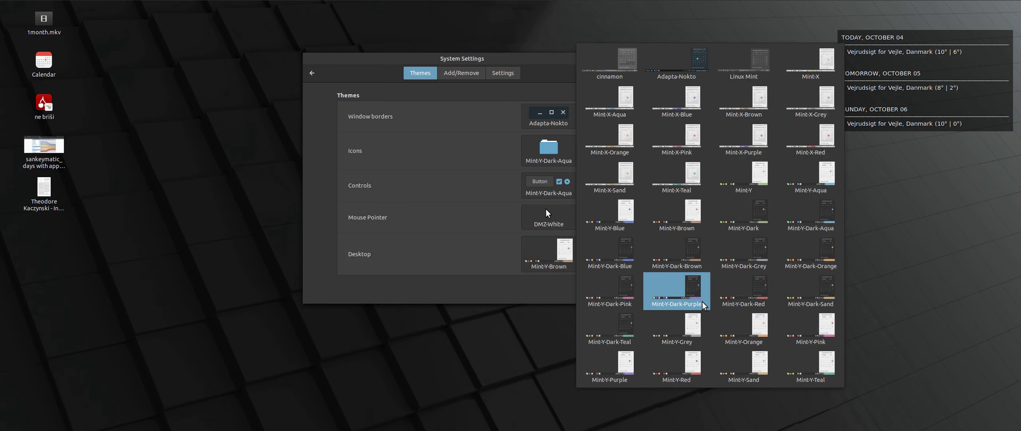
{"action": "left_click", "coordinate": [98, 84]}
{"action": "left_click", "coordinate": [7, 6]}
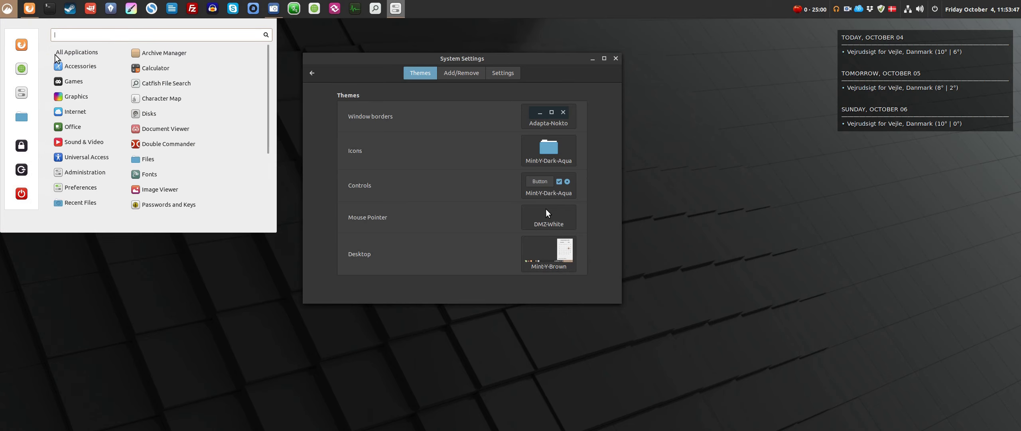
{"action": "left_click", "coordinate": [558, 255]}
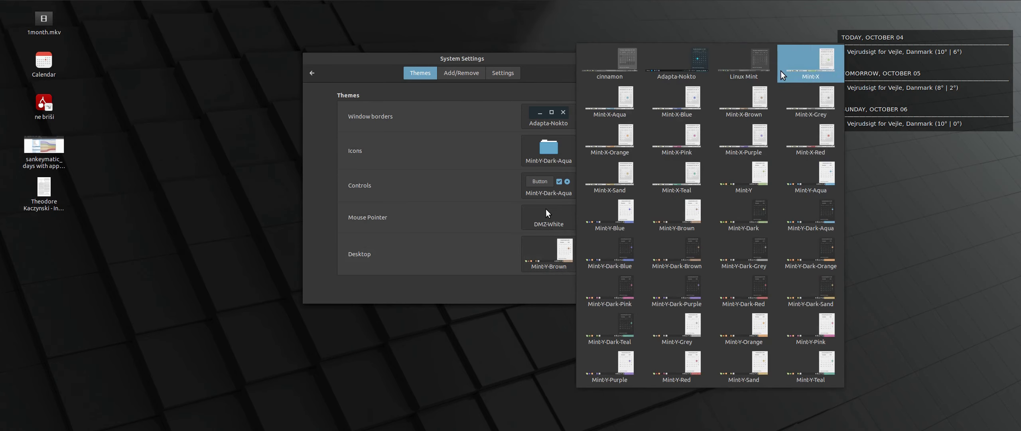
{"action": "left_click", "coordinate": [697, 63]}
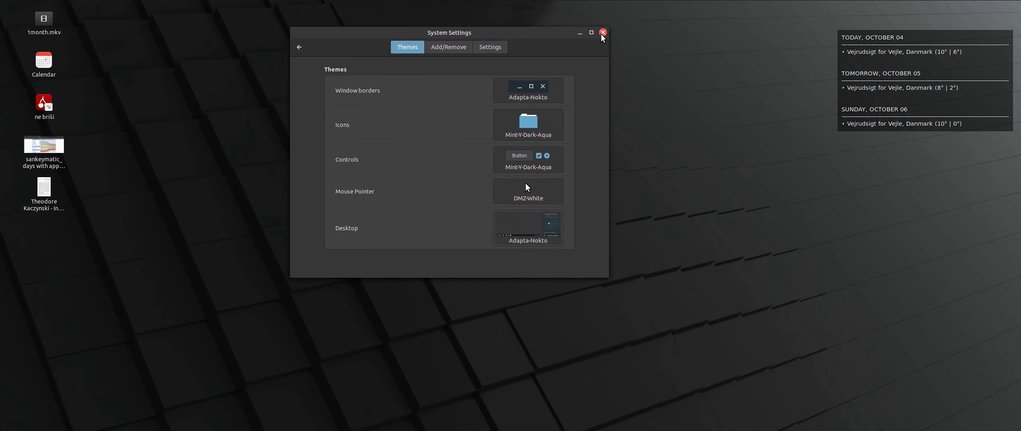
Step: Close and relaunch System Settings, returning to the Preferences overview
{"action": "left_click", "coordinate": [602, 34]}
{"action": "left_click", "coordinate": [7, 8]}
{"action": "left_click", "coordinate": [132, 164]}
{"action": "left_click", "coordinate": [484, 194]}
{"action": "left_click", "coordinate": [360, 116]}
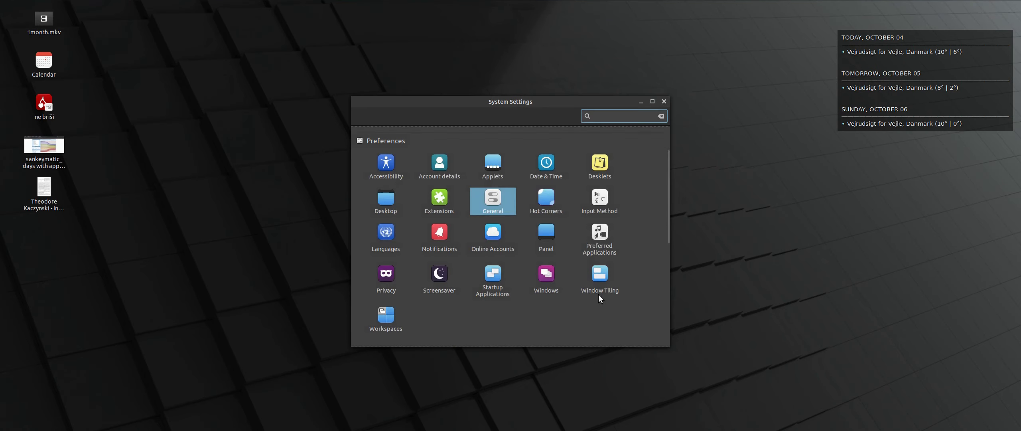
Step: Review the Display page showing the LG Electronics 34-inch monitor at 2560 x 1080, repositioning the window
{"action": "scroll", "coordinate": [598, 293], "scroll_direction": "down", "scroll_amount": 3}
{"action": "left_click", "coordinate": [570, 245]}
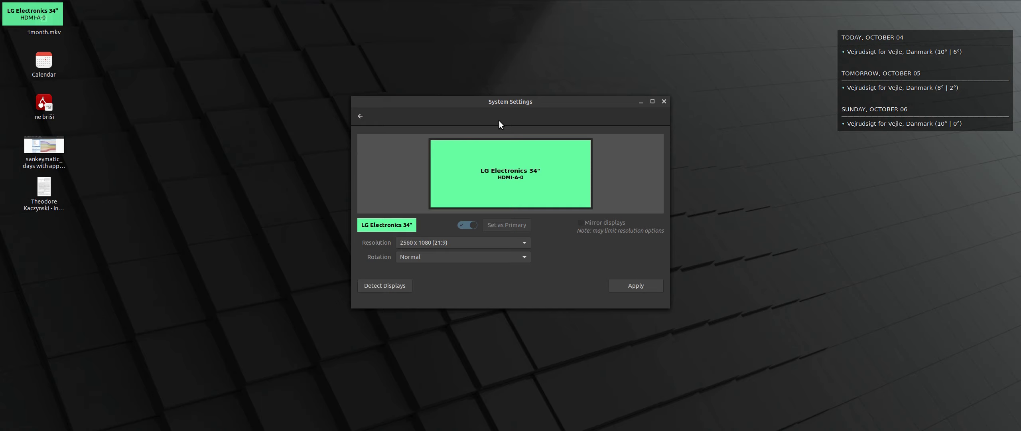
{"action": "left_click_drag", "start_coordinate": [531, 103], "coordinate": [528, 82]}
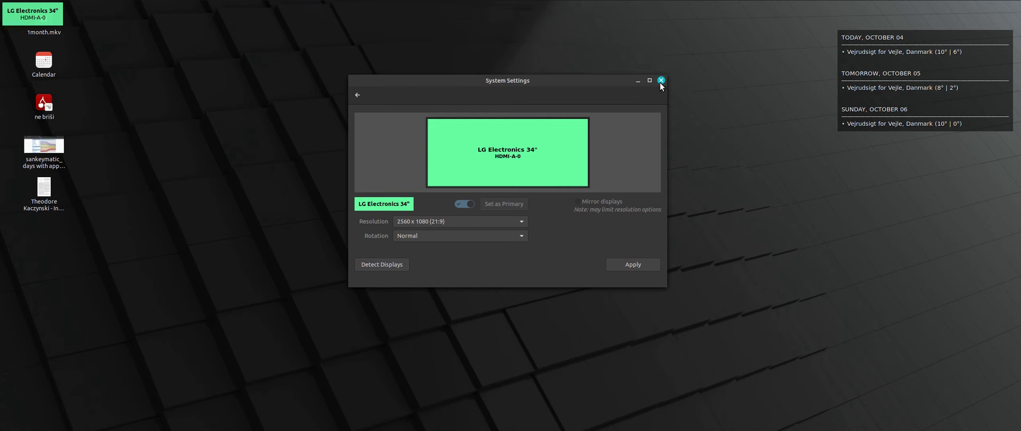
{"action": "left_click_drag", "start_coordinate": [558, 81], "coordinate": [585, 83]}
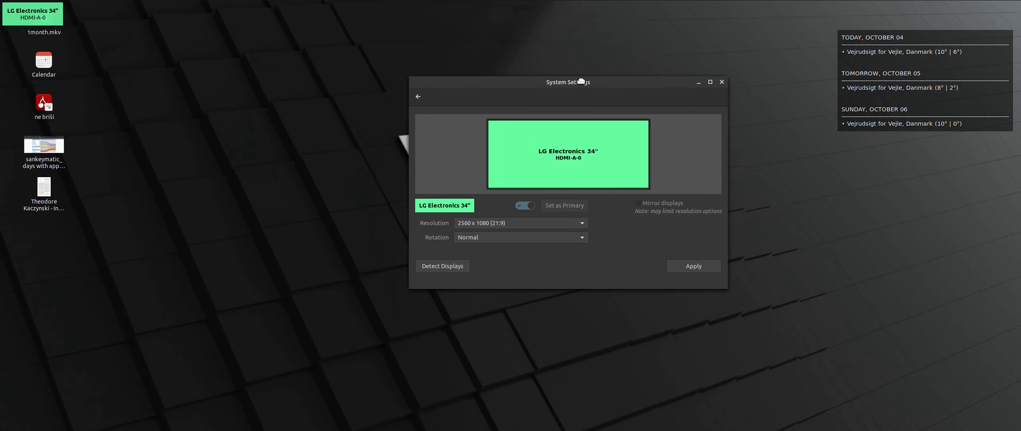
Step: Close the Display settings window and briefly browse the application menu's Recent Files
{"action": "left_click", "coordinate": [722, 82]}
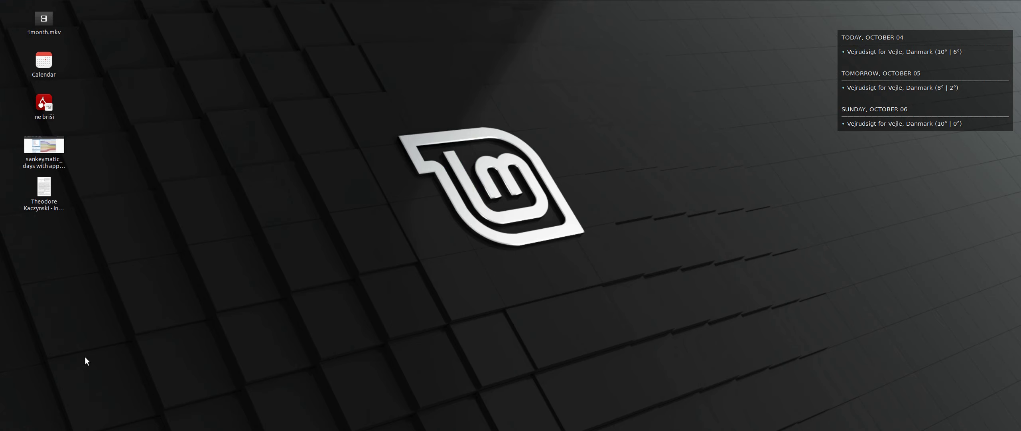
{"action": "left_click", "coordinate": [8, 5]}
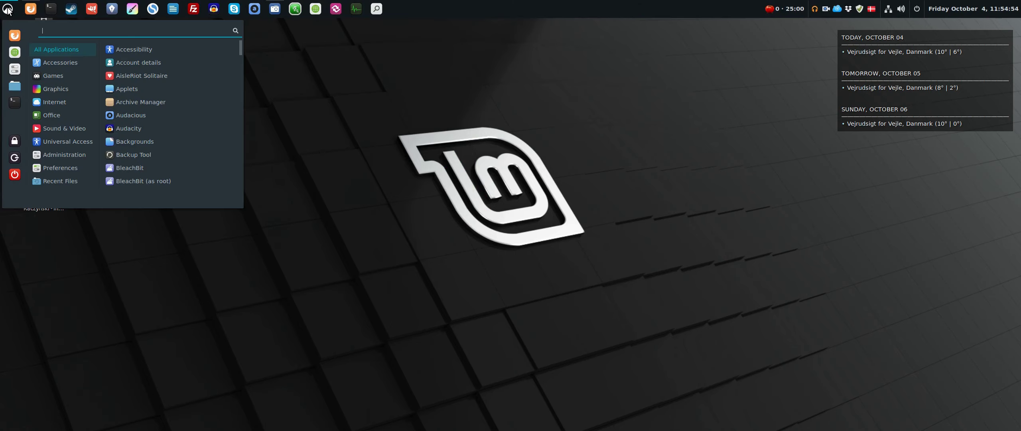
{"action": "mouse_move", "coordinate": [62, 181]}
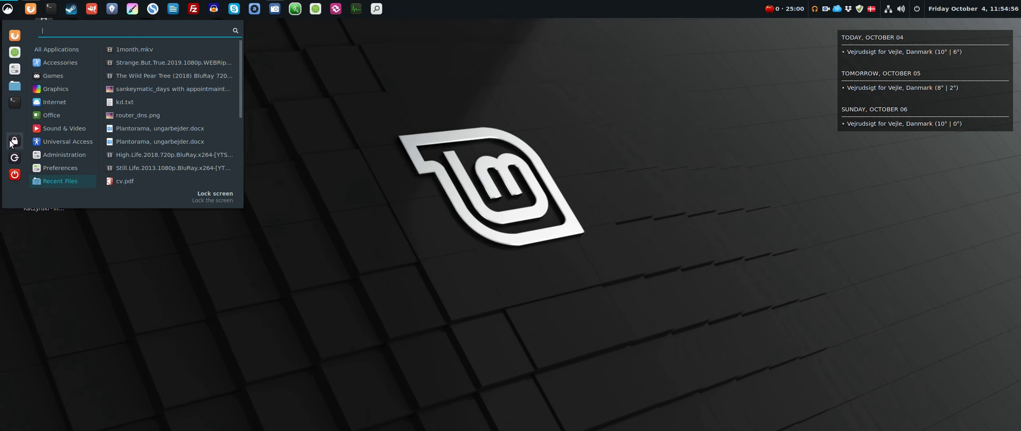
{"action": "left_click", "coordinate": [417, 142]}
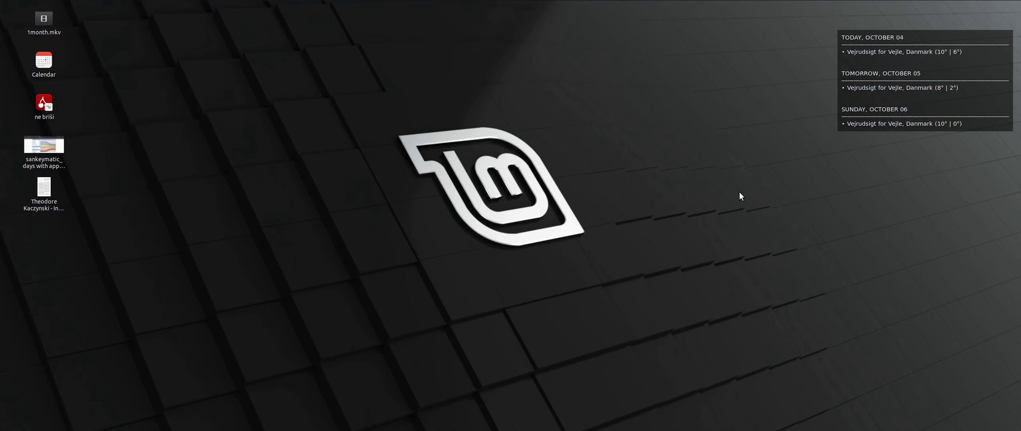
Step: Quit the music-upload helper from its headphones tray icon
{"action": "mouse_move", "coordinate": [783, 11]}
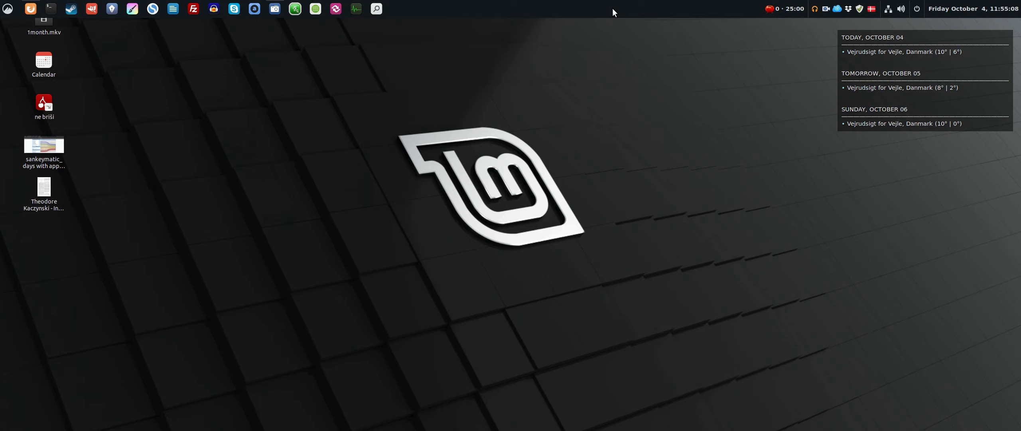
{"action": "left_click", "coordinate": [816, 10]}
{"action": "left_click", "coordinate": [833, 79]}
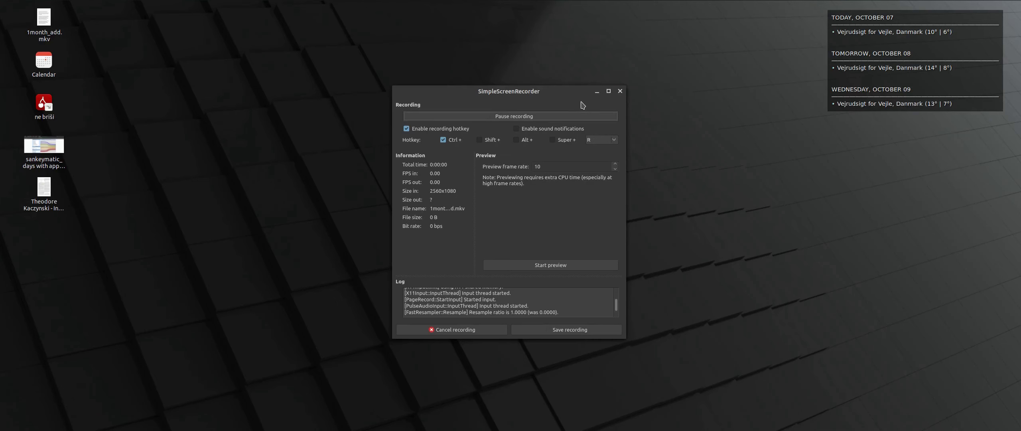
Step: Minimize the SimpleScreenRecorder window to leave only the desktop visible
{"action": "left_click", "coordinate": [595, 93]}
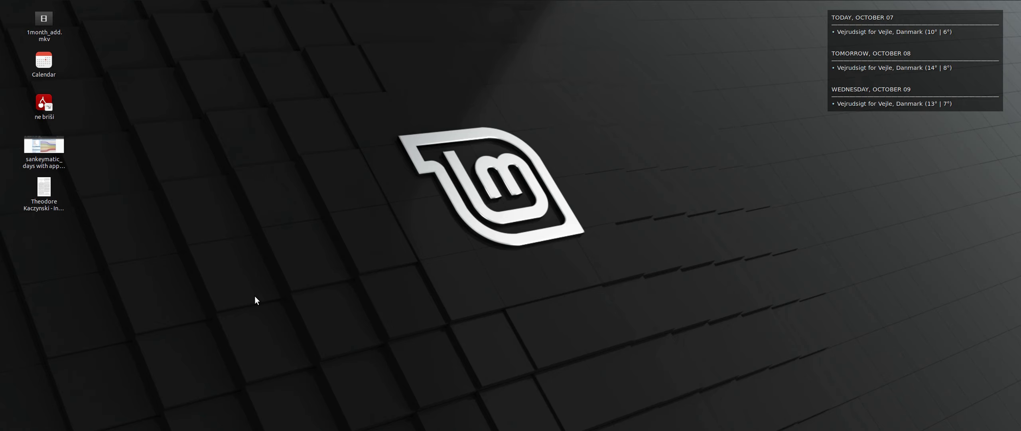
{"action": "key", "text": "super"}
{"action": "type", "text": "timeshift"}
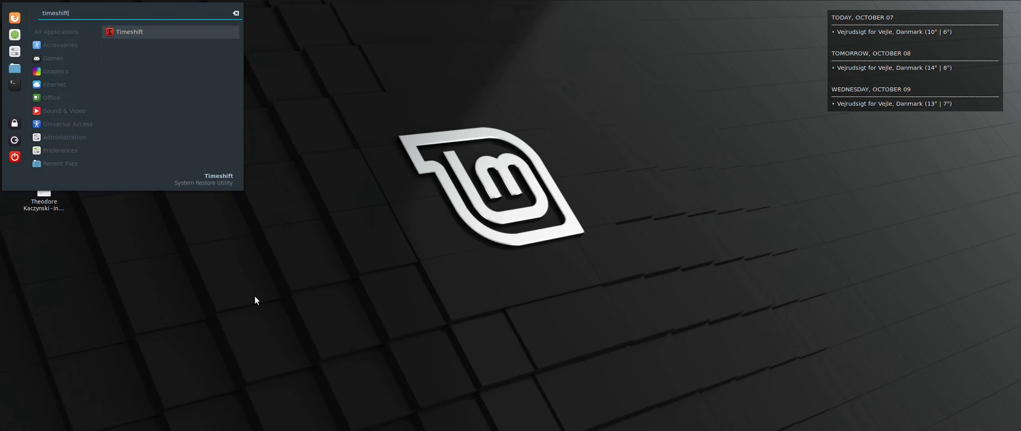
{"action": "key", "text": "Return"}
{"action": "type", "text": "********"}
{"action": "key", "text": "Return"}
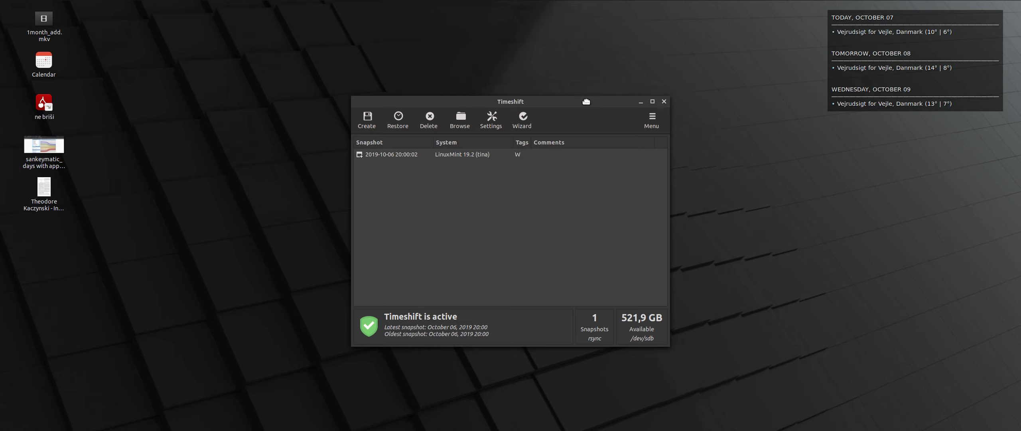
{"action": "left_click_drag", "start_coordinate": [587, 101], "coordinate": [585, 73]}
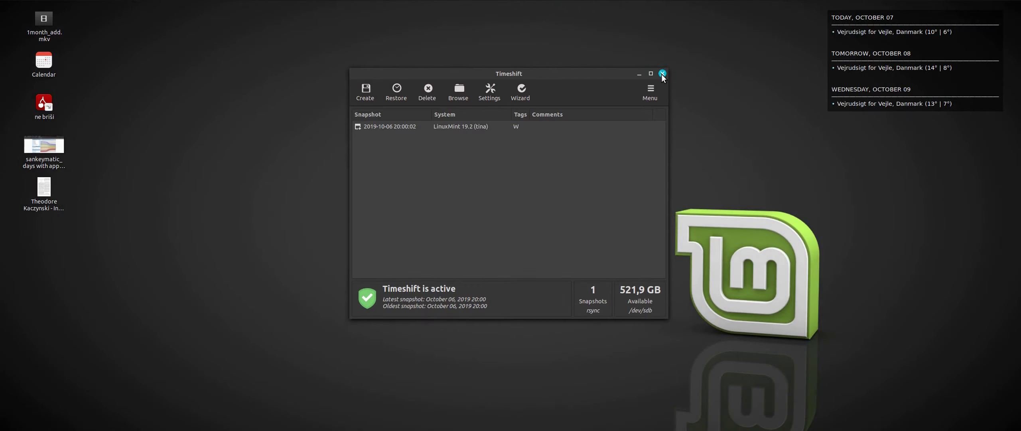
{"action": "left_click", "coordinate": [662, 73]}
Step: Launch Update Manager from a menu search for 'upda' and move its window up
{"action": "key", "text": "super"}
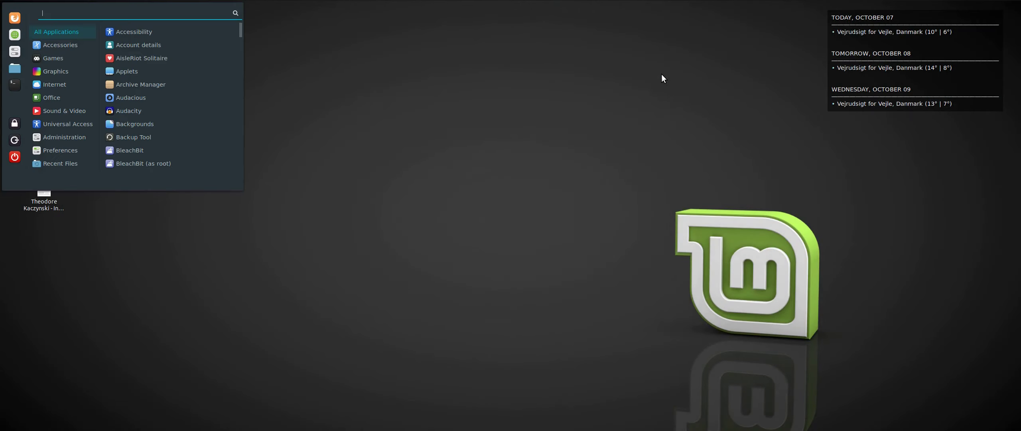
{"action": "type", "text": "upday"}
{"action": "key", "text": "BackSpace"}
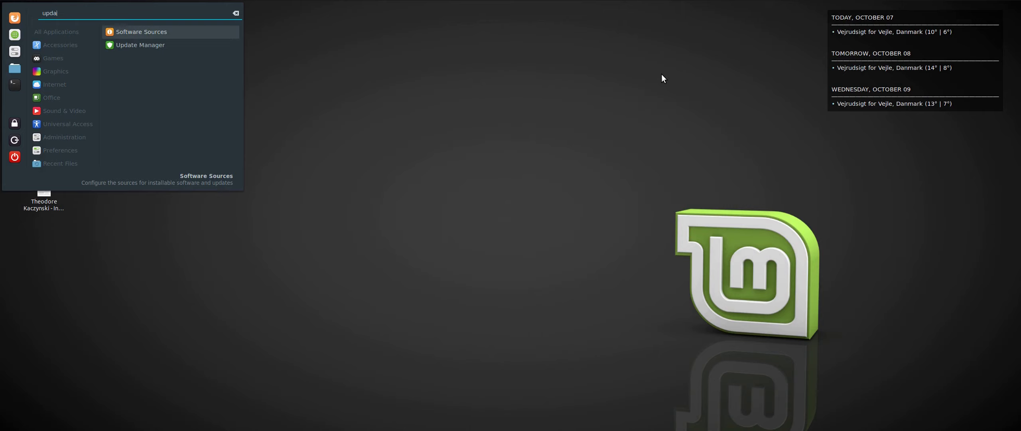
{"action": "key", "text": "Down"}
{"action": "key", "text": "Return"}
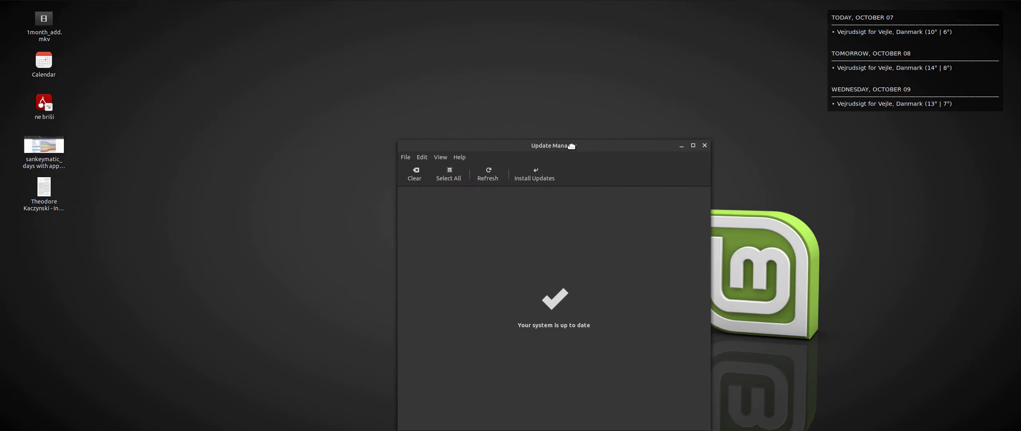
{"action": "left_click_drag", "start_coordinate": [572, 147], "coordinate": [601, 43]}
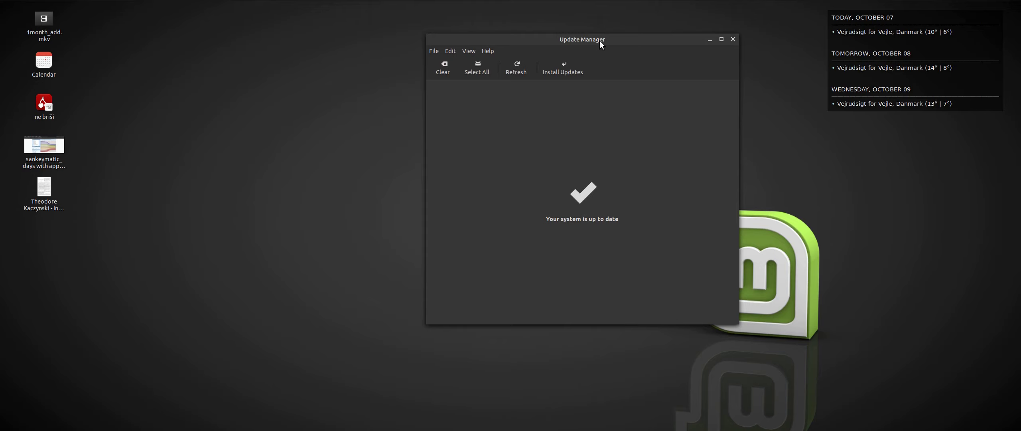
{"action": "mouse_move", "coordinate": [647, 1]}
Step: Inspect the 4.15 kernel series under View > Linux Kernels, then close Kernels and Update Manager
{"action": "left_click", "coordinate": [450, 51]}
{"action": "mouse_move", "coordinate": [468, 51]}
{"action": "left_click", "coordinate": [486, 95]}
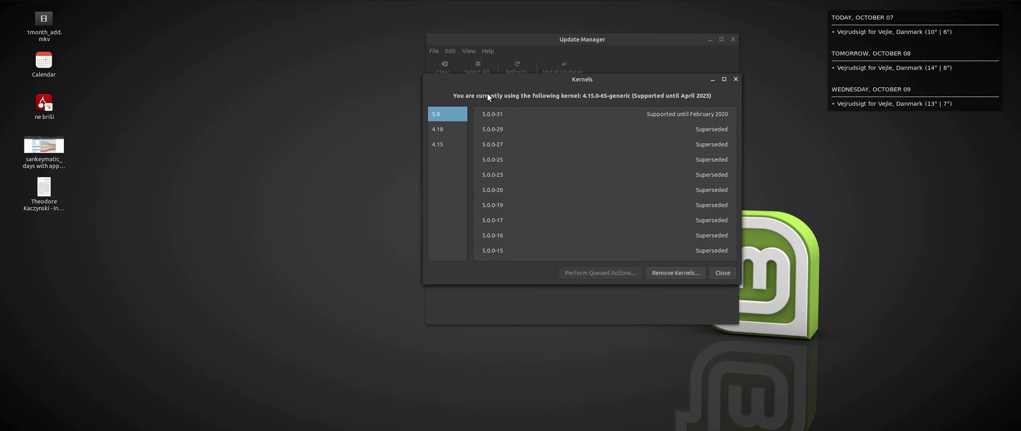
{"action": "left_click", "coordinate": [451, 148]}
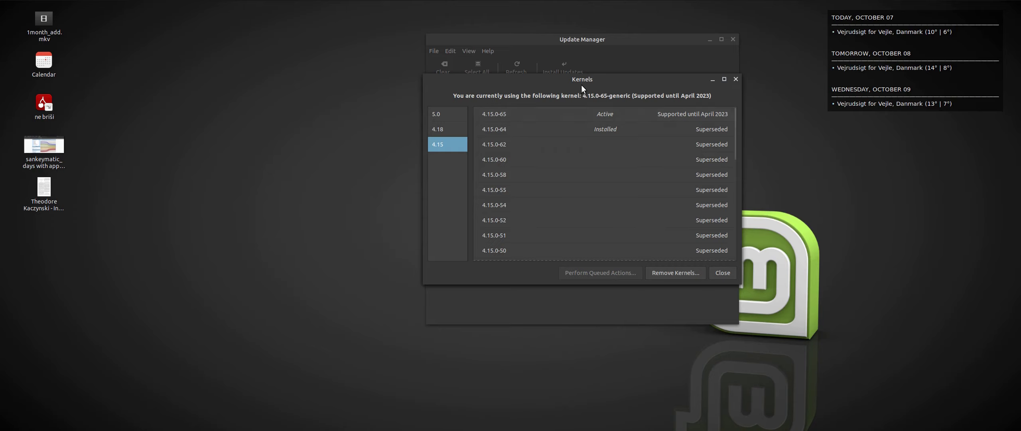
{"action": "left_click", "coordinate": [735, 79]}
{"action": "left_click", "coordinate": [733, 39]}
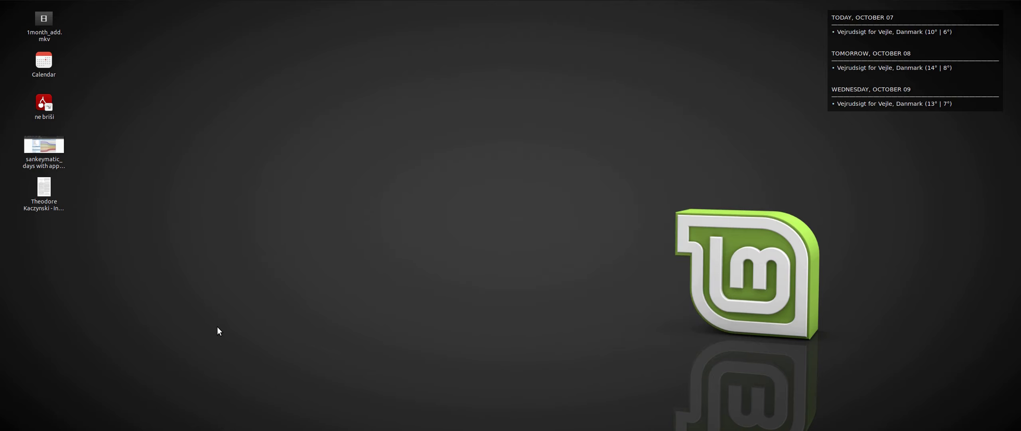
Step: Switch to the browser and scroll YouTube comments to the Davinchi Resolve recommendation, briefly highlighting it
{"action": "key", "text": "alt+Tab"}
{"action": "key", "text": "alt+Tab"}
{"action": "key", "text": "alt+Tab"}
{"action": "key", "text": "alt+Tab"}
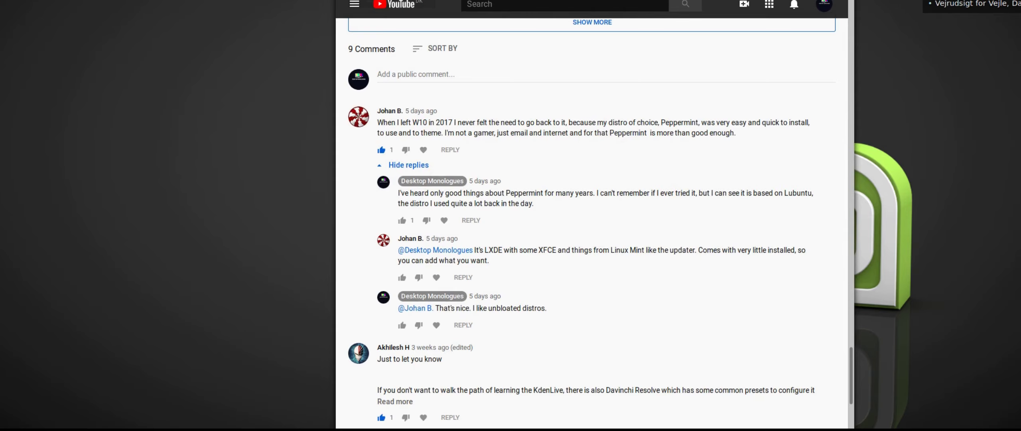
{"action": "scroll", "coordinate": [789, 230], "scroll_direction": "up", "scroll_amount": 5}
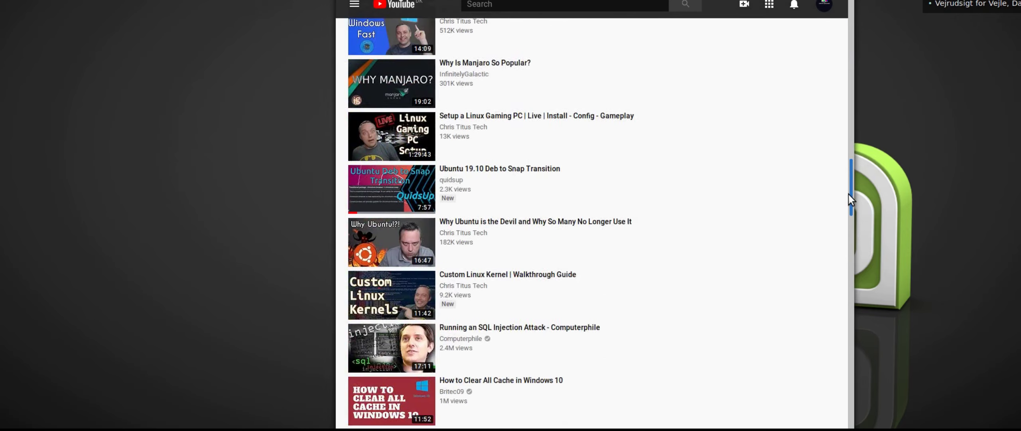
{"action": "scroll", "coordinate": [639, 354], "scroll_direction": "down", "scroll_amount": 2}
{"action": "scroll", "coordinate": [602, 337], "scroll_direction": "down", "scroll_amount": 2}
{"action": "scroll", "coordinate": [602, 338], "scroll_direction": "down", "scroll_amount": 2}
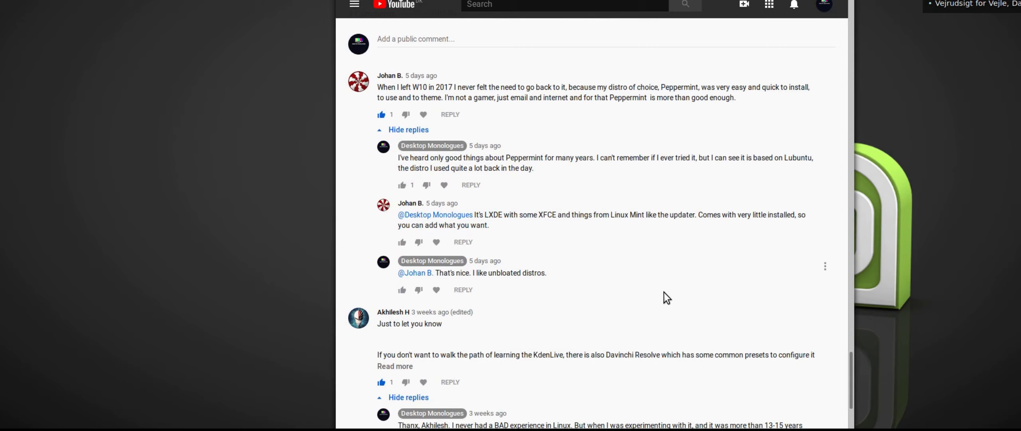
{"action": "left_click_drag", "start_coordinate": [610, 354], "coordinate": [716, 354]}
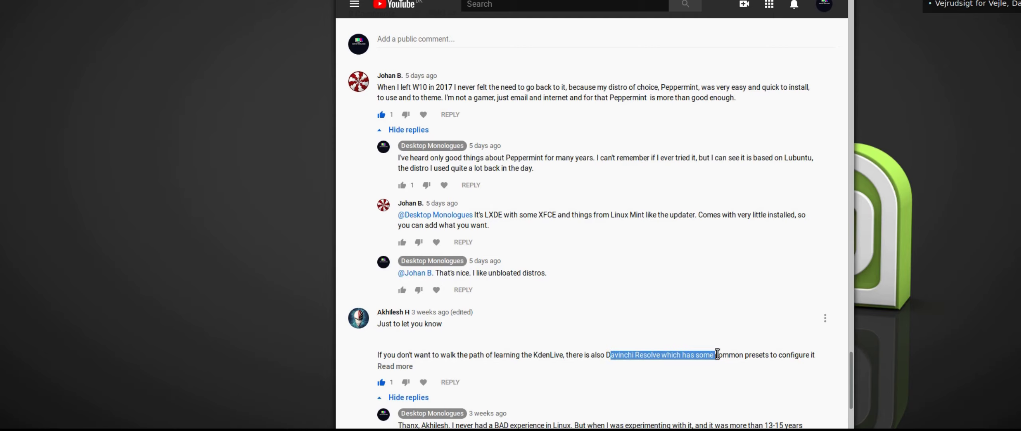
{"action": "left_click", "coordinate": [718, 354]}
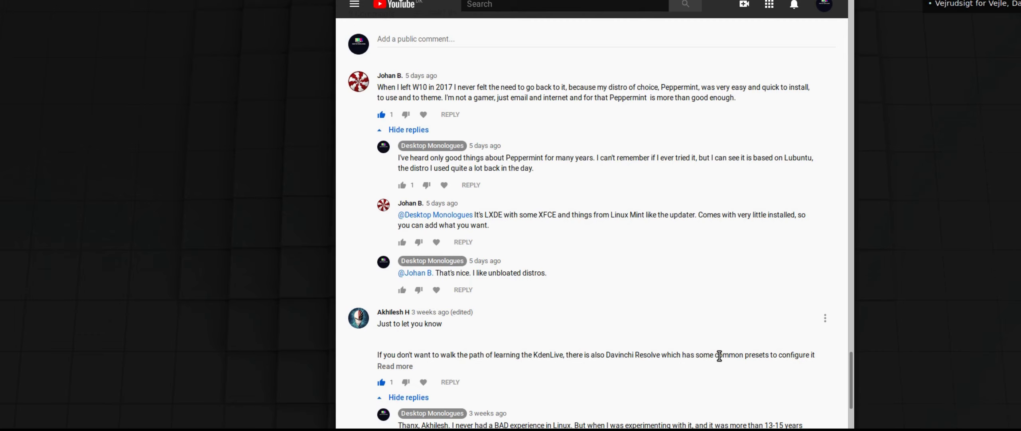
Step: Expand the Kdenlive proxy clips reply, then scroll to the Linux Mint welcome thread
{"action": "scroll", "coordinate": [604, 378], "scroll_direction": "down", "scroll_amount": 8}
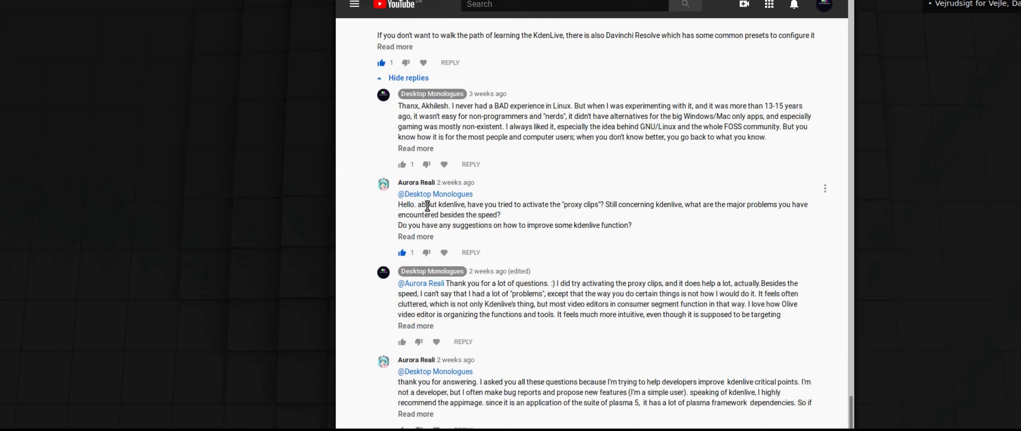
{"action": "left_click_drag", "start_coordinate": [442, 204], "coordinate": [592, 204]}
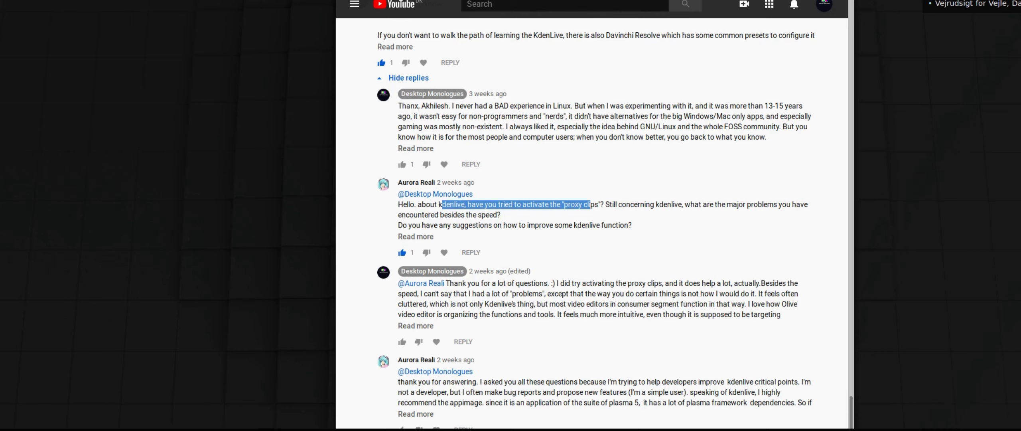
{"action": "left_click", "coordinate": [421, 237]}
{"action": "scroll", "coordinate": [556, 253], "scroll_direction": "down", "scroll_amount": 1}
Step: Scroll down to the long comment on AMD driver installation and Cinnamon tips
{"action": "scroll", "coordinate": [559, 227], "scroll_direction": "down", "scroll_amount": 10}
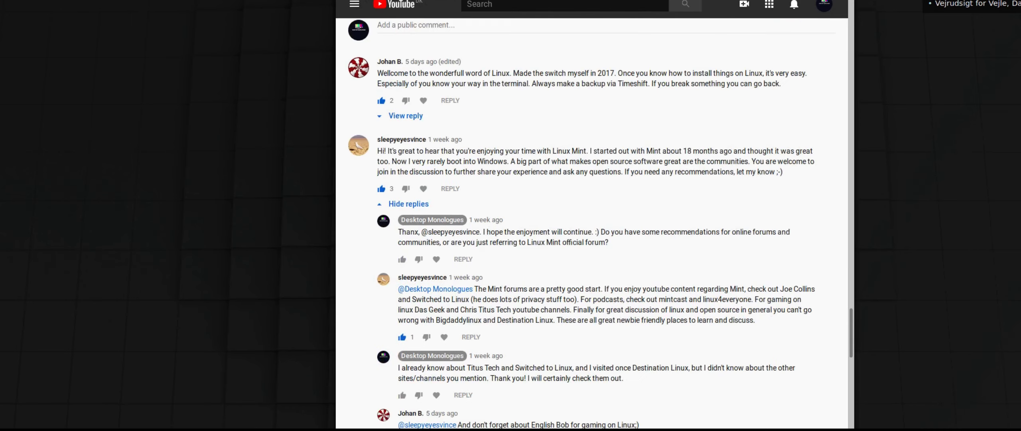
{"action": "scroll", "coordinate": [528, 239], "scroll_direction": "down", "scroll_amount": 6}
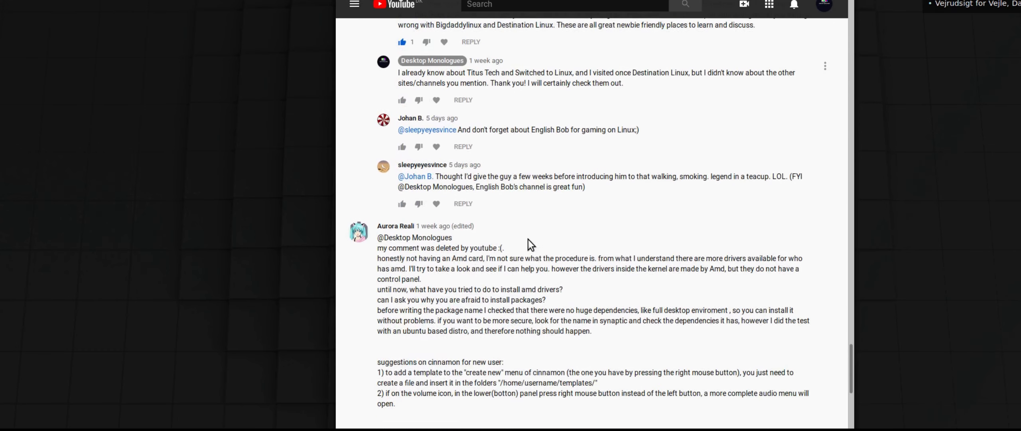